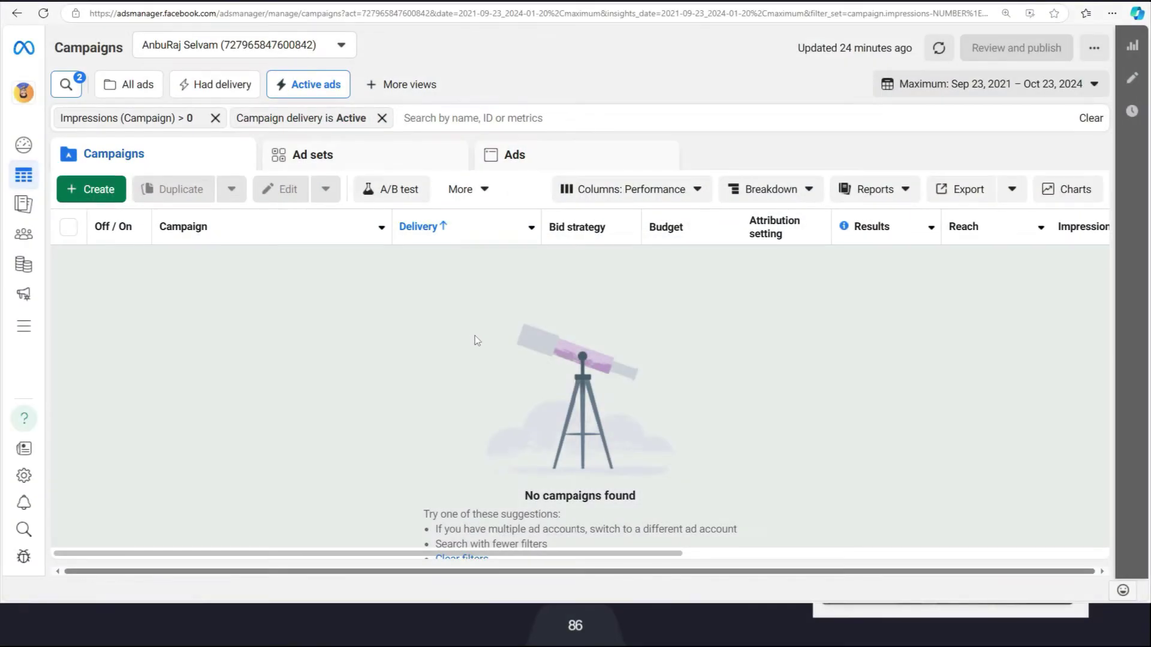
Step: Create a new auction campaign with the Awareness objective
{"action": "left_click", "coordinate": [84, 191]}
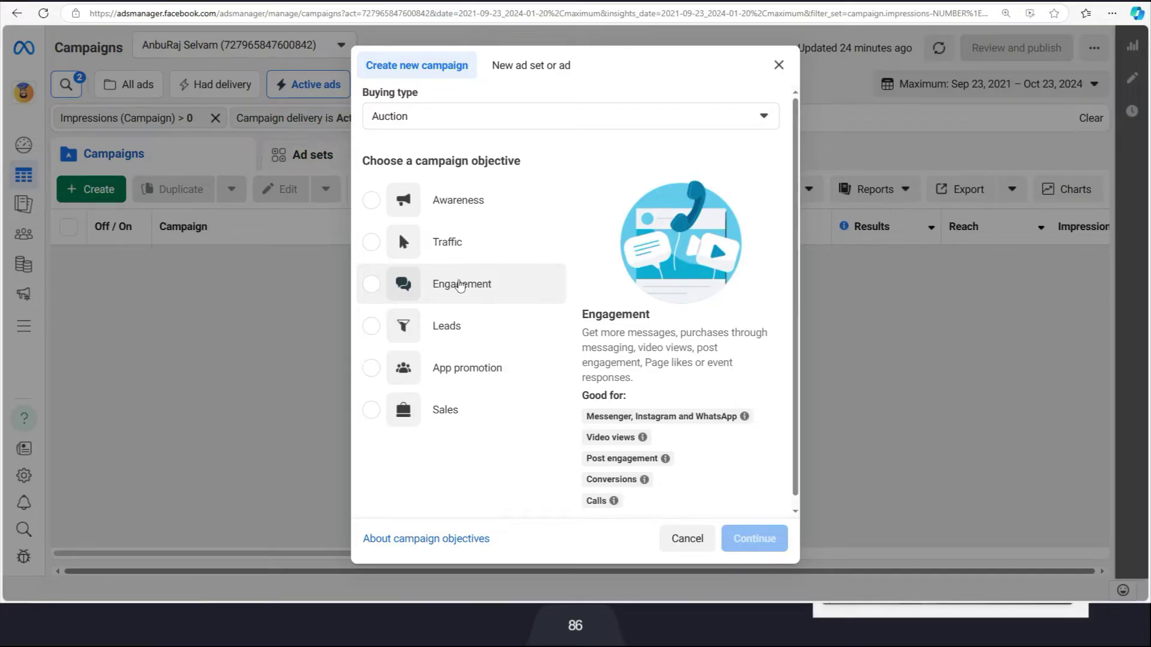
{"action": "left_click", "coordinate": [460, 211]}
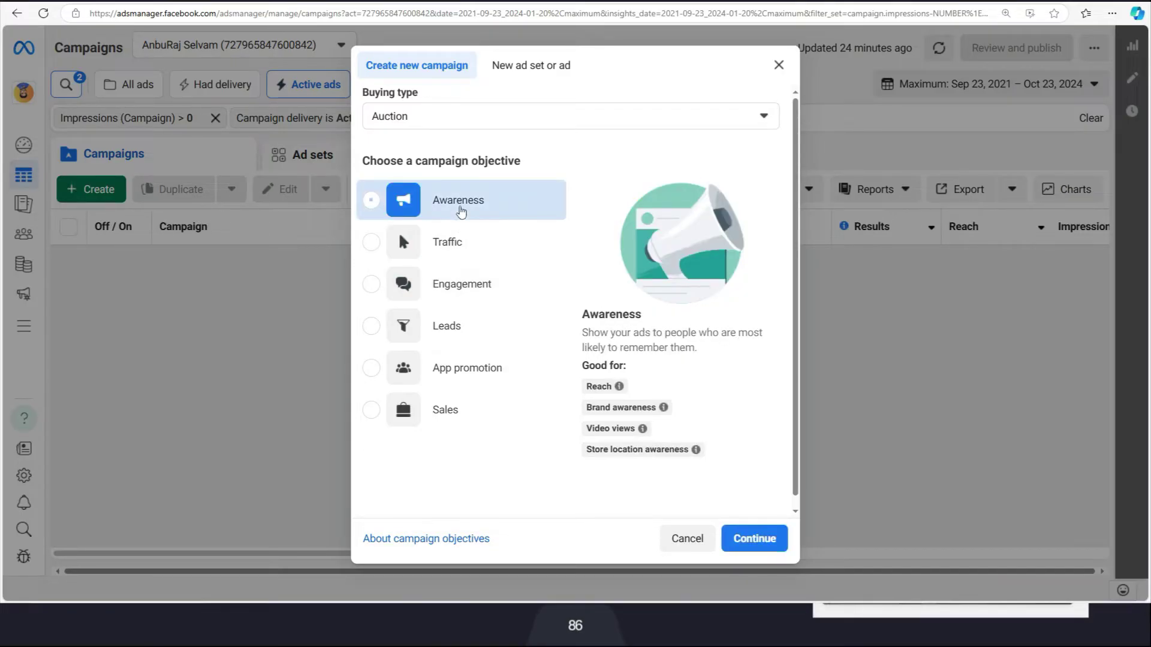
{"action": "left_click", "coordinate": [754, 543]}
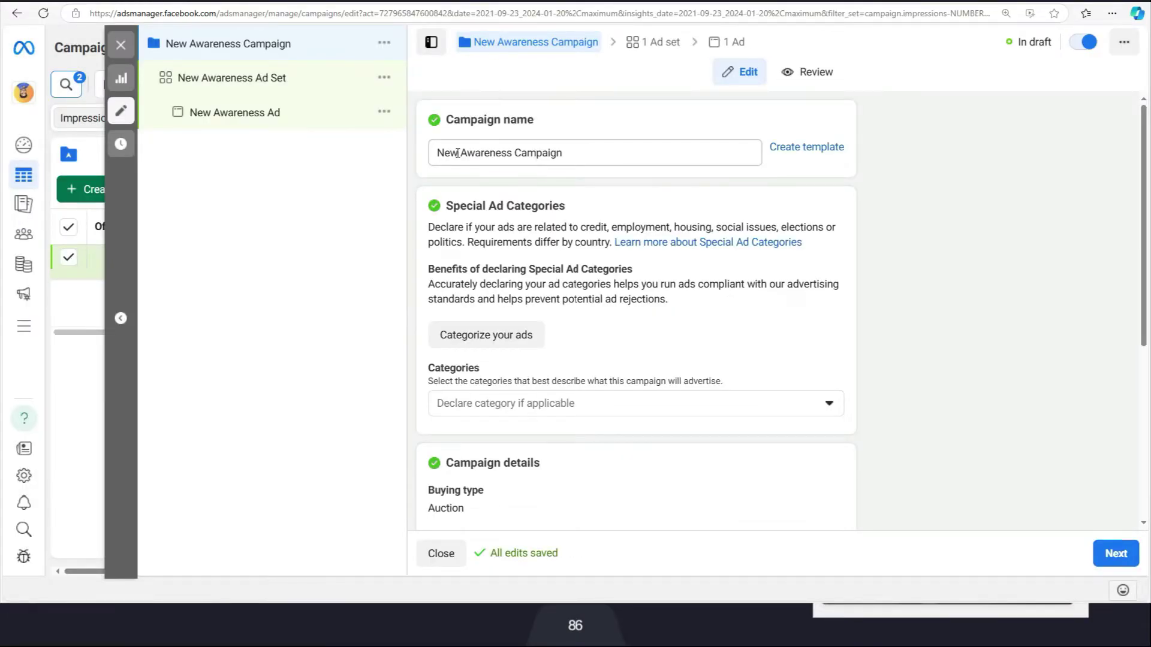
Step: Rename the campaign as "Video Awareness Campaign"
{"action": "double_click", "coordinate": [445, 153]}
{"action": "type", "text": "Video"}
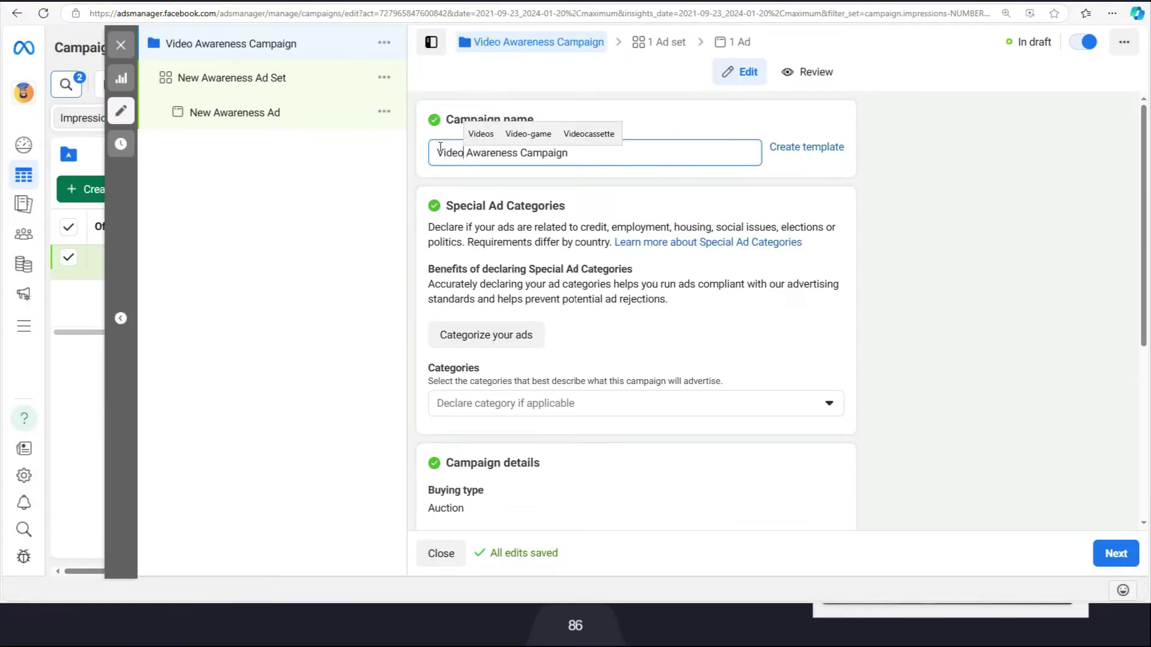
{"action": "left_click", "coordinate": [740, 361]}
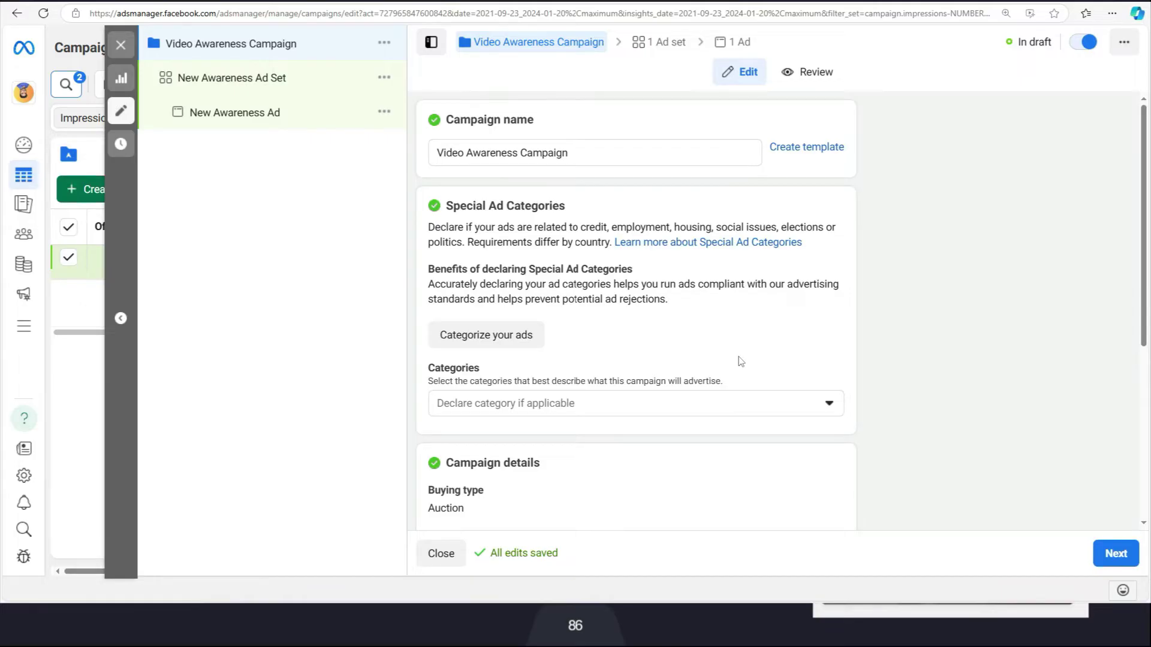
Step: Turn on the Advantage campaign budget for the campaign
{"action": "scroll", "coordinate": [740, 359], "scroll_direction": "down", "scroll_amount": 3}
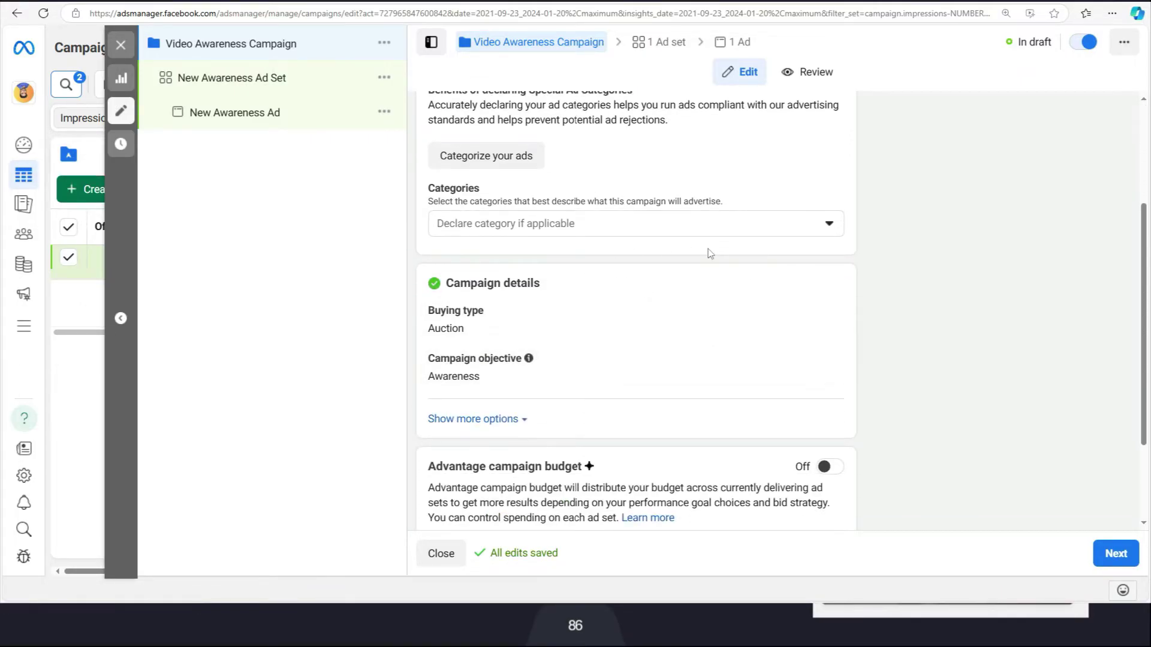
{"action": "mouse_move", "coordinate": [478, 324]}
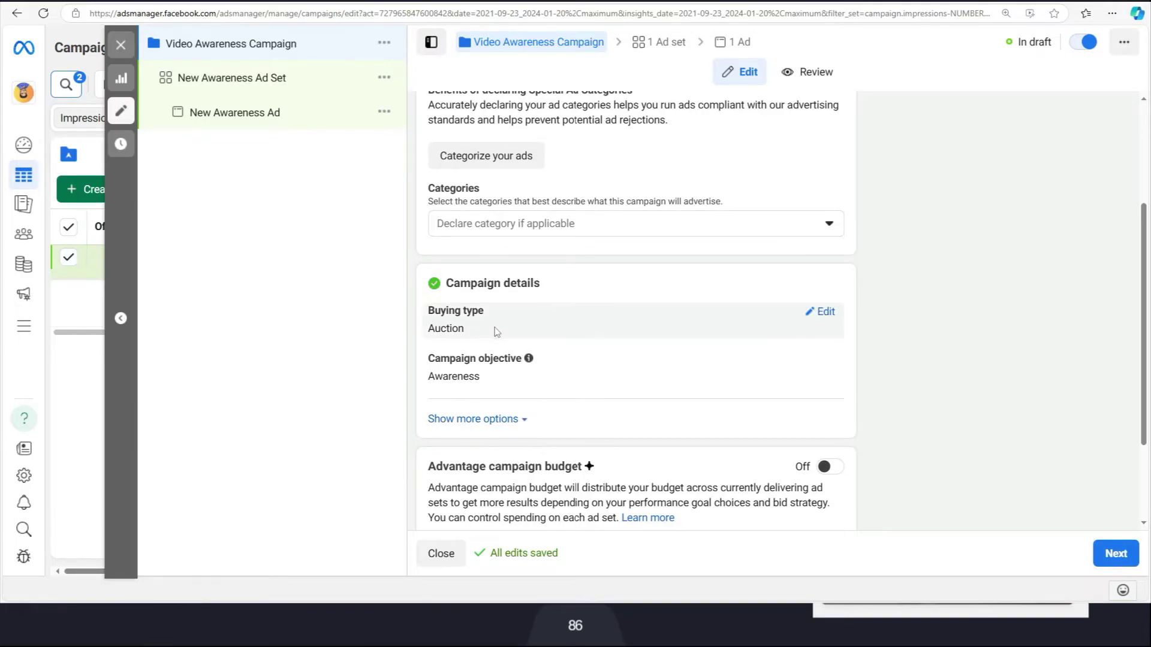
{"action": "scroll", "coordinate": [497, 332], "scroll_direction": "down", "scroll_amount": 2}
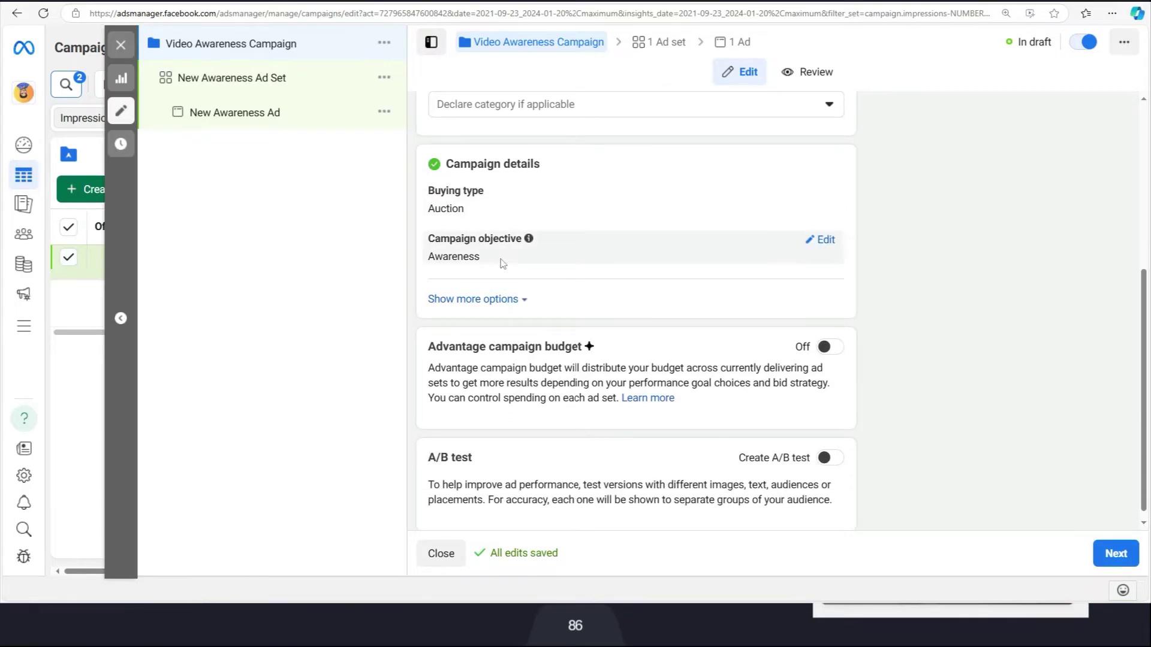
{"action": "scroll", "coordinate": [527, 317], "scroll_direction": "down", "scroll_amount": 1}
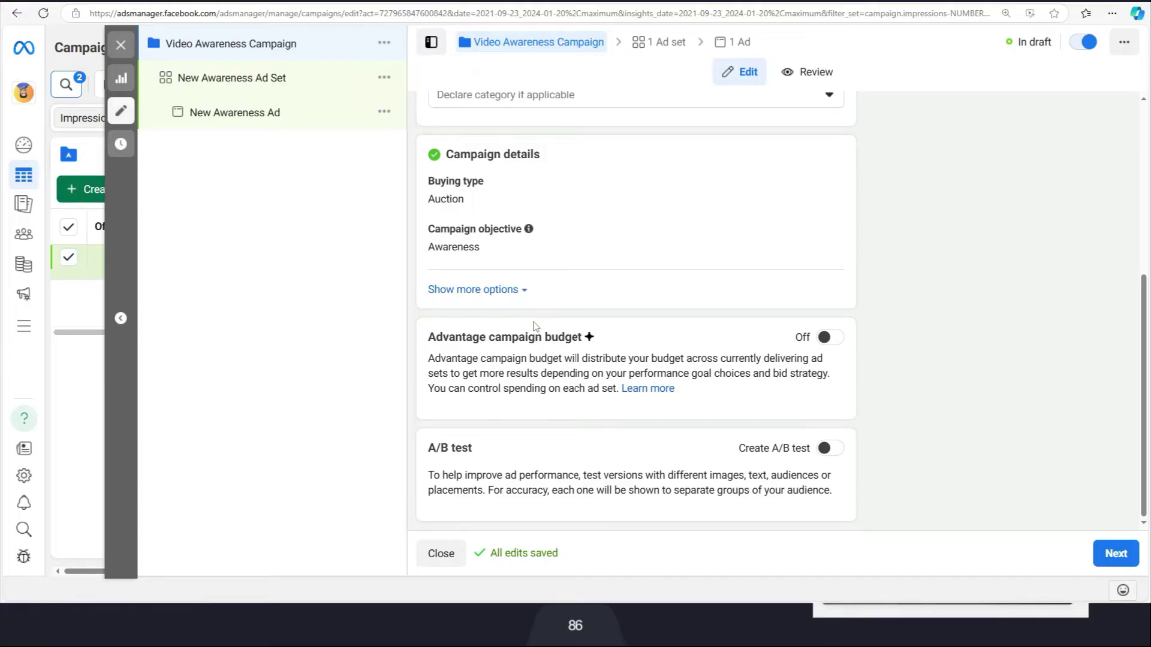
{"action": "left_click", "coordinate": [832, 339]}
{"action": "scroll", "coordinate": [779, 359], "scroll_direction": "down", "scroll_amount": 3}
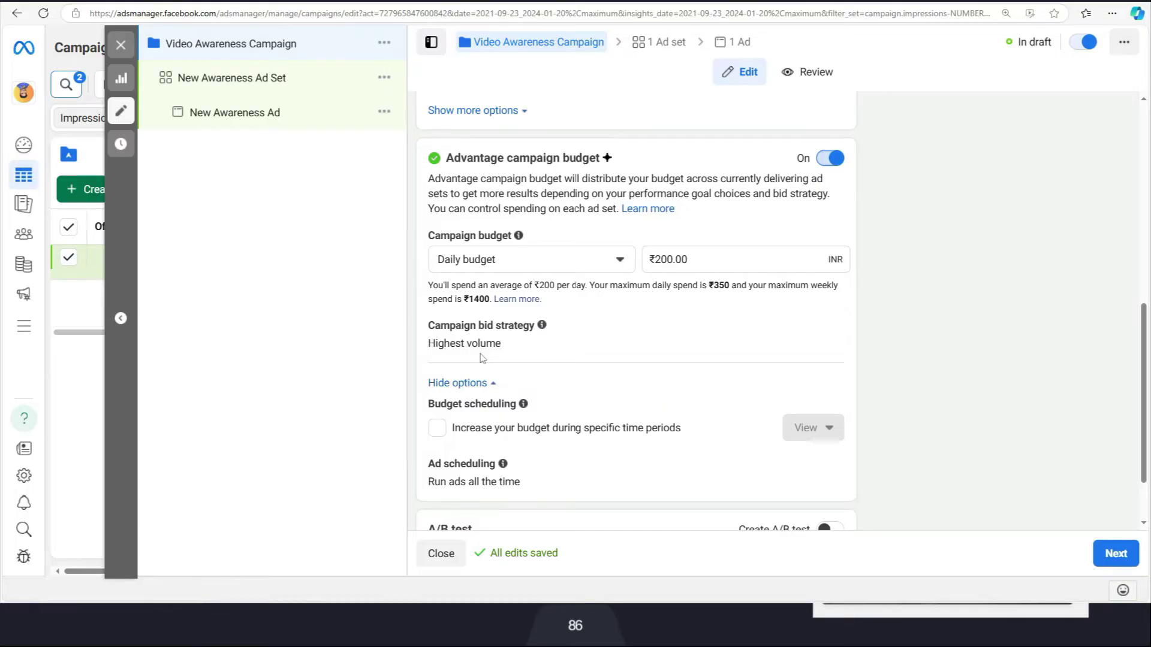
Step: Check the available options for the campaign bid strategy, keeping Highest volume
{"action": "mouse_move", "coordinate": [597, 340]}
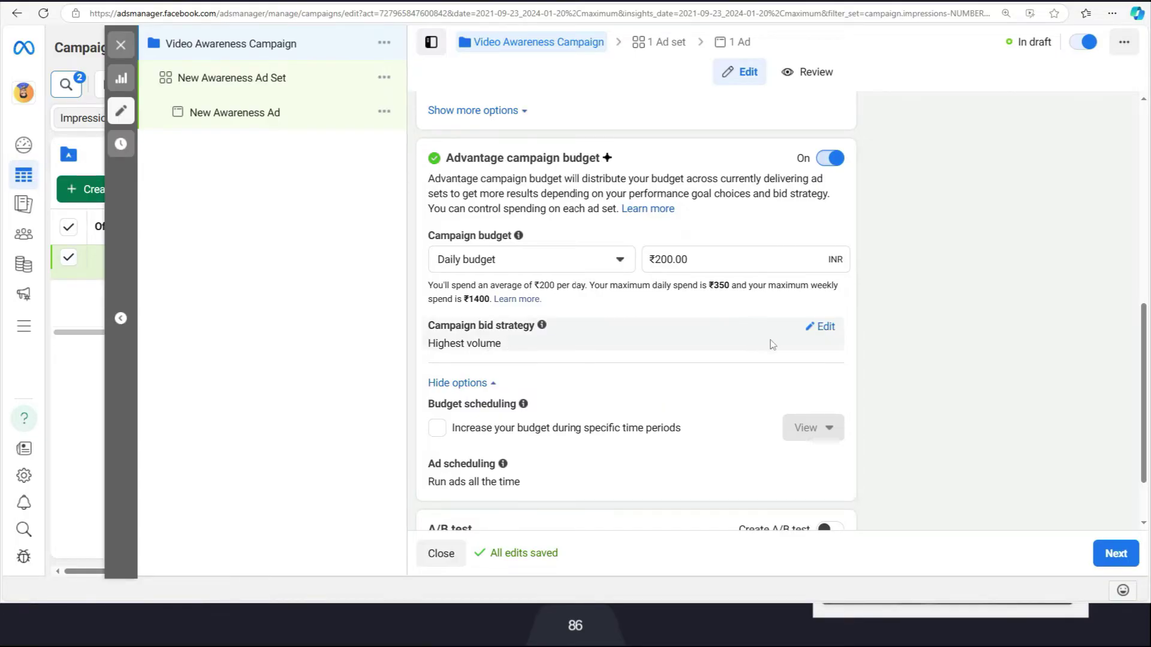
{"action": "left_click", "coordinate": [824, 331]}
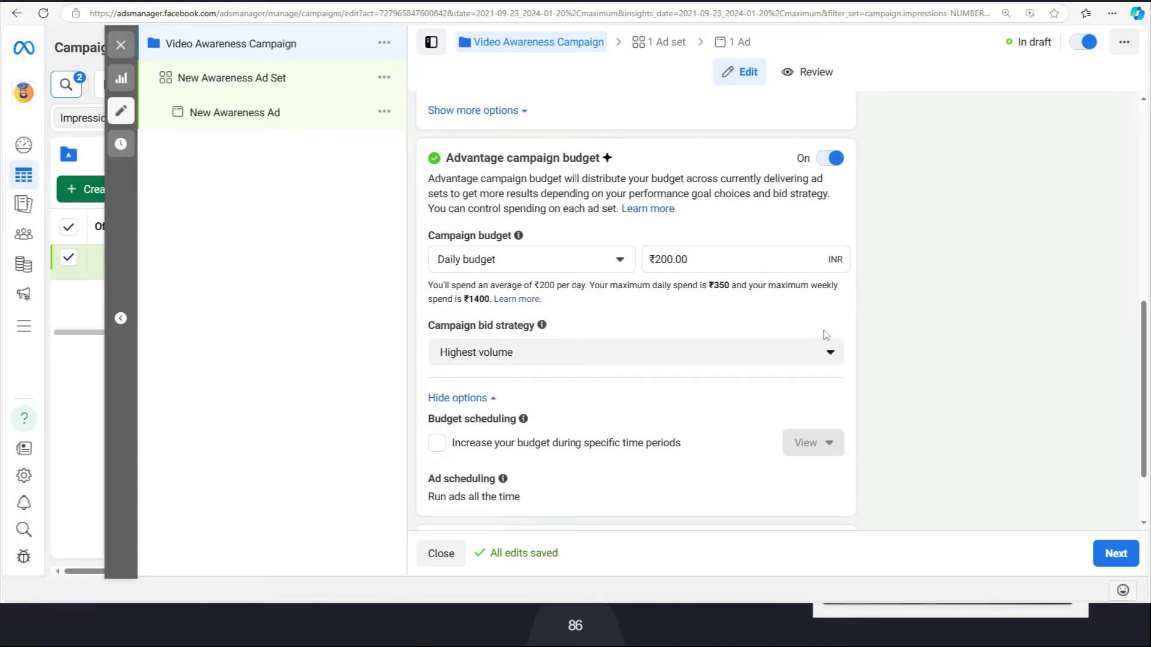
{"action": "left_click", "coordinate": [801, 358]}
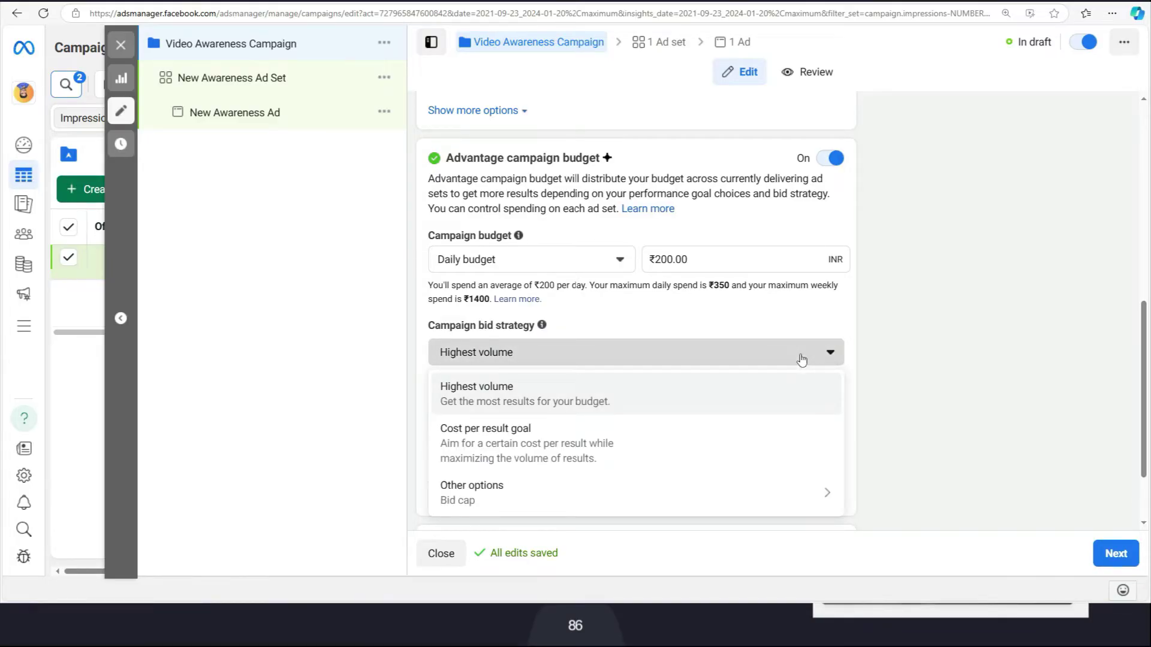
{"action": "left_click", "coordinate": [836, 353]}
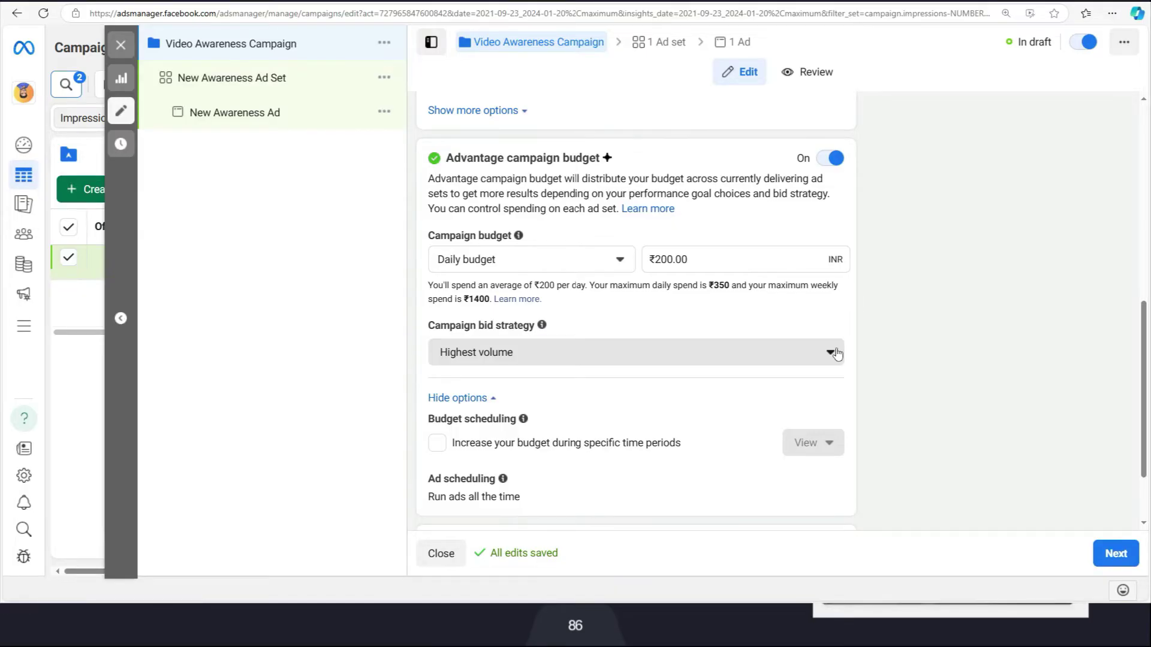
{"action": "scroll", "coordinate": [659, 390], "scroll_direction": "down", "scroll_amount": 2}
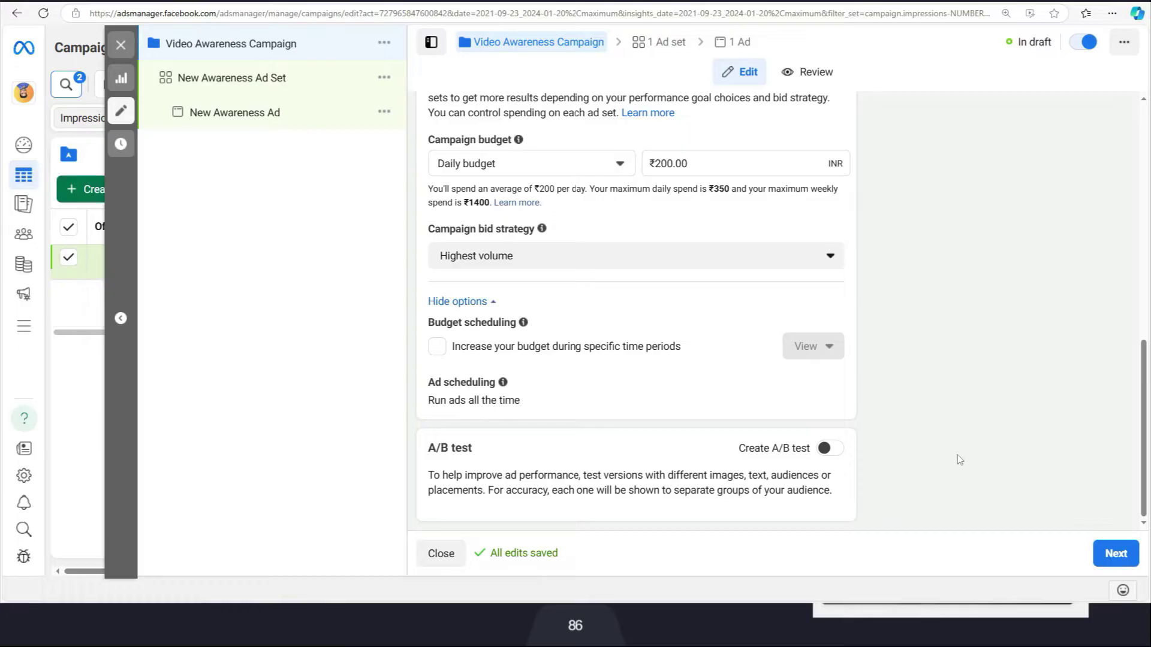
Step: Proceed to the ad set and rename it as "Video Awareness Ad Set"
{"action": "left_click", "coordinate": [1110, 554]}
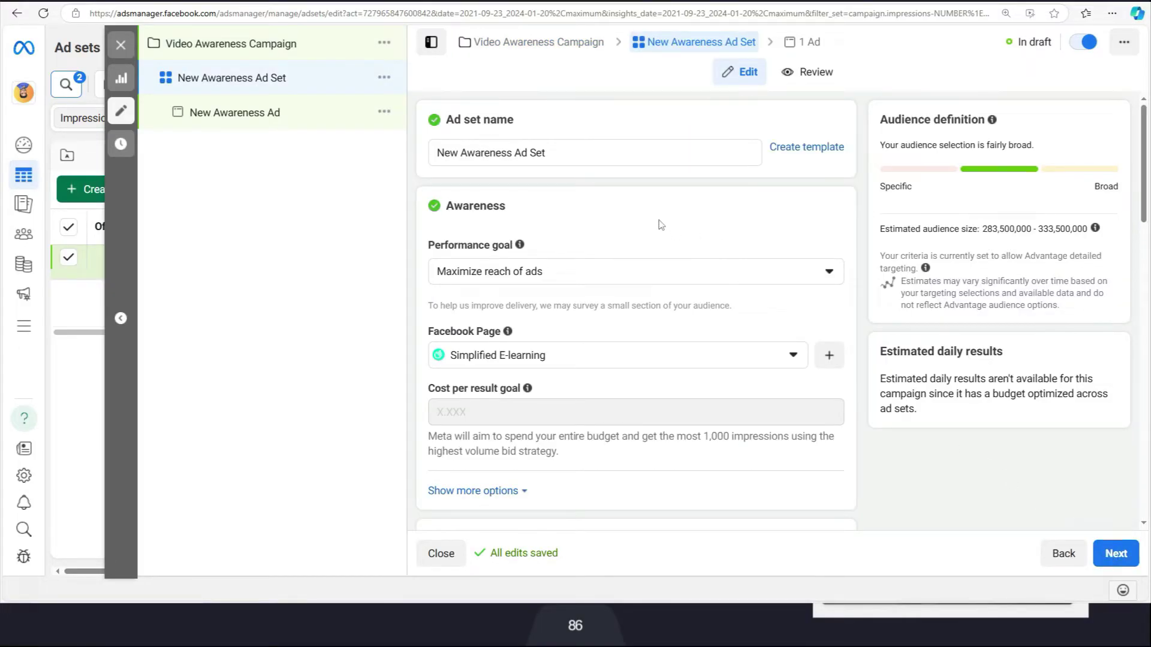
{"action": "left_click_drag", "start_coordinate": [458, 154], "coordinate": [429, 154]}
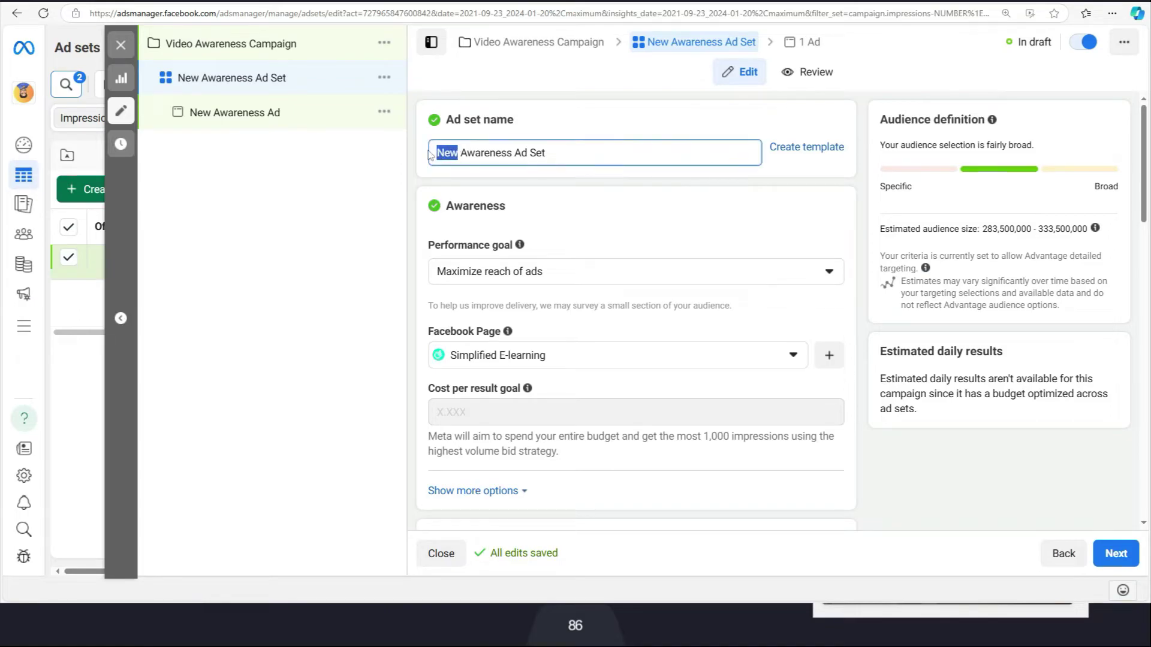
{"action": "type", "text": "Video"}
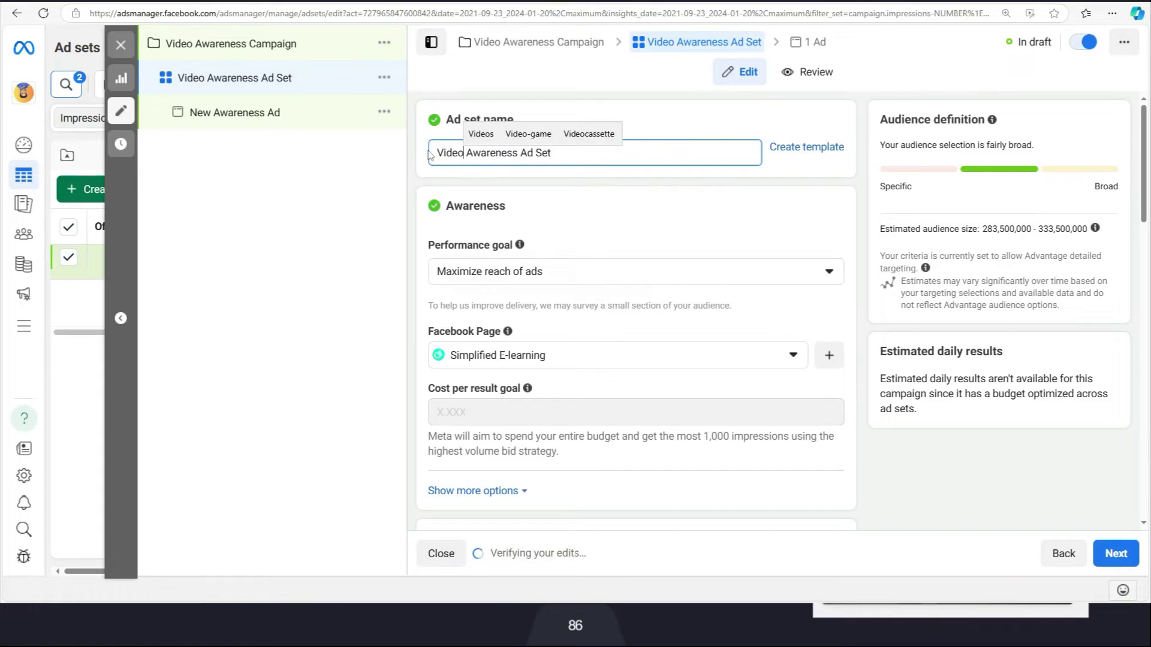
Step: Set the ad set's performance goal to Maximize ThruPlay views
{"action": "left_click", "coordinate": [582, 276]}
{"action": "scroll", "coordinate": [581, 277], "scroll_direction": "down", "scroll_amount": 1}
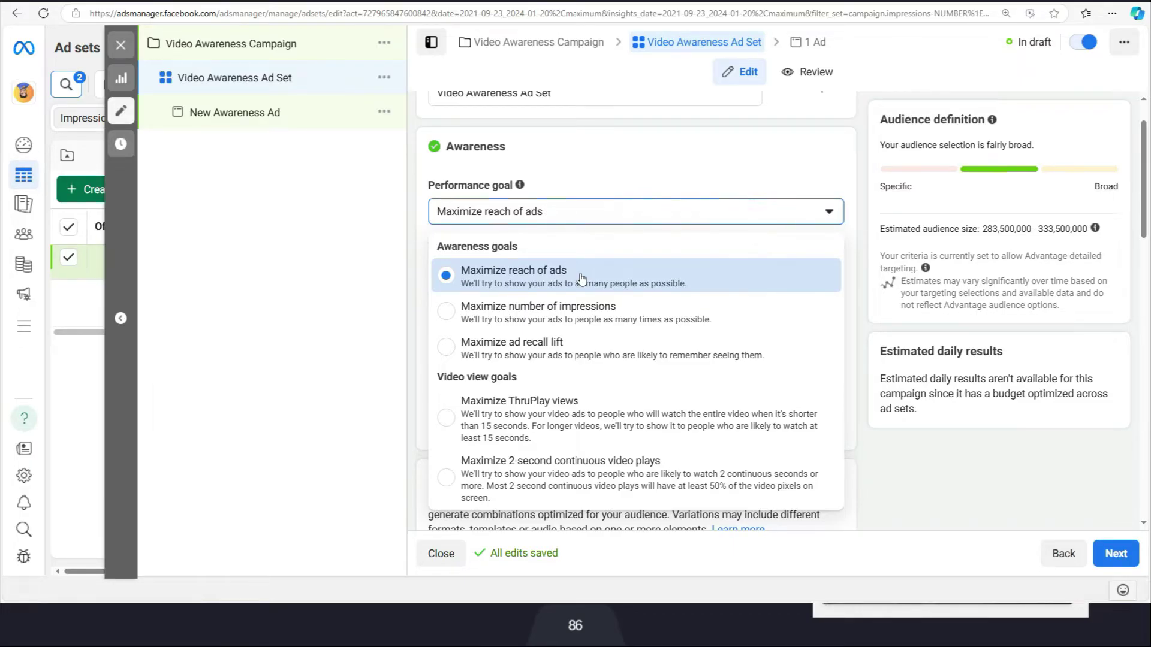
{"action": "left_click", "coordinate": [447, 424]}
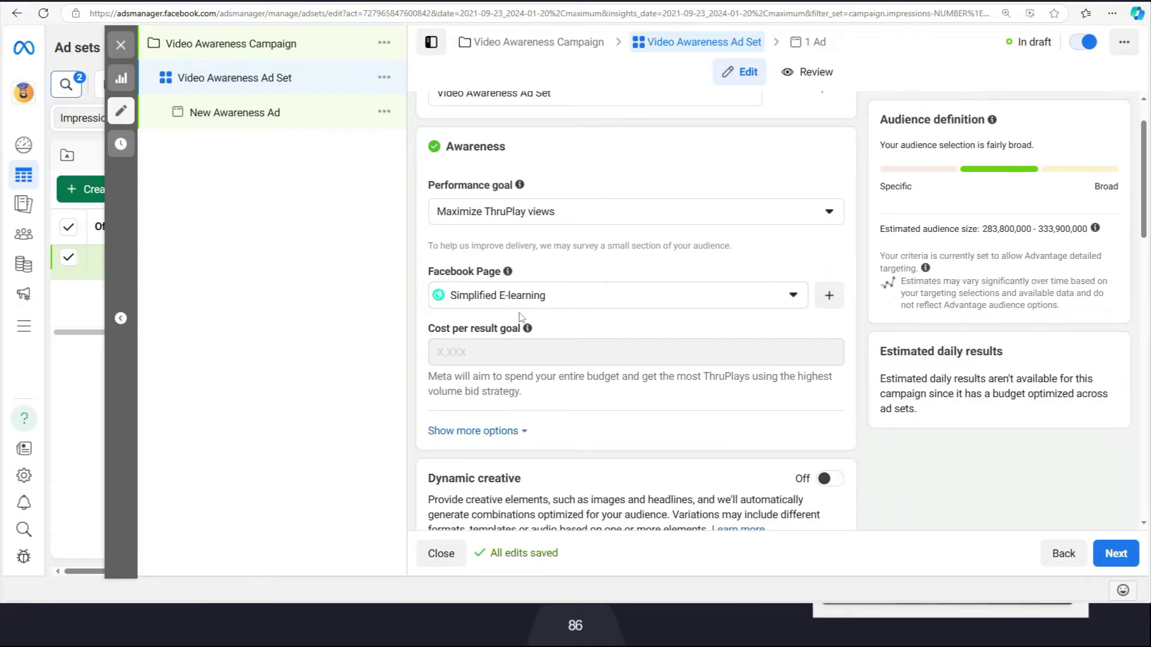
Step: Turn on Dynamic creative for the ad set
{"action": "scroll", "coordinate": [515, 287], "scroll_direction": "down", "scroll_amount": 5}
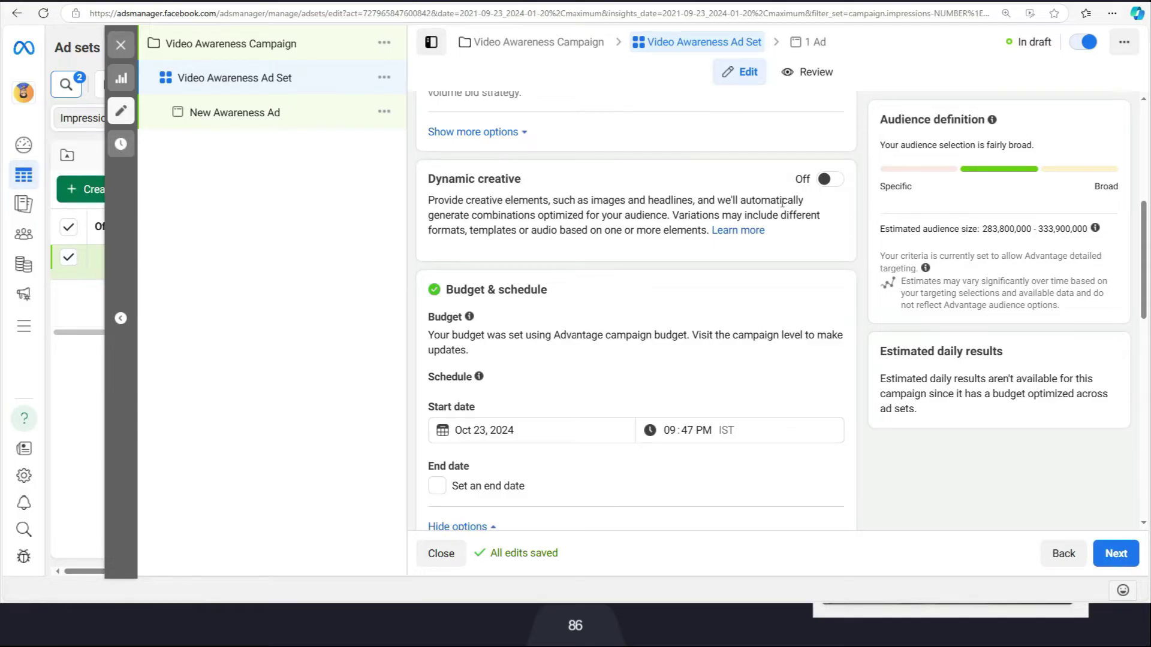
{"action": "left_click", "coordinate": [830, 182]}
{"action": "left_click", "coordinate": [744, 338]}
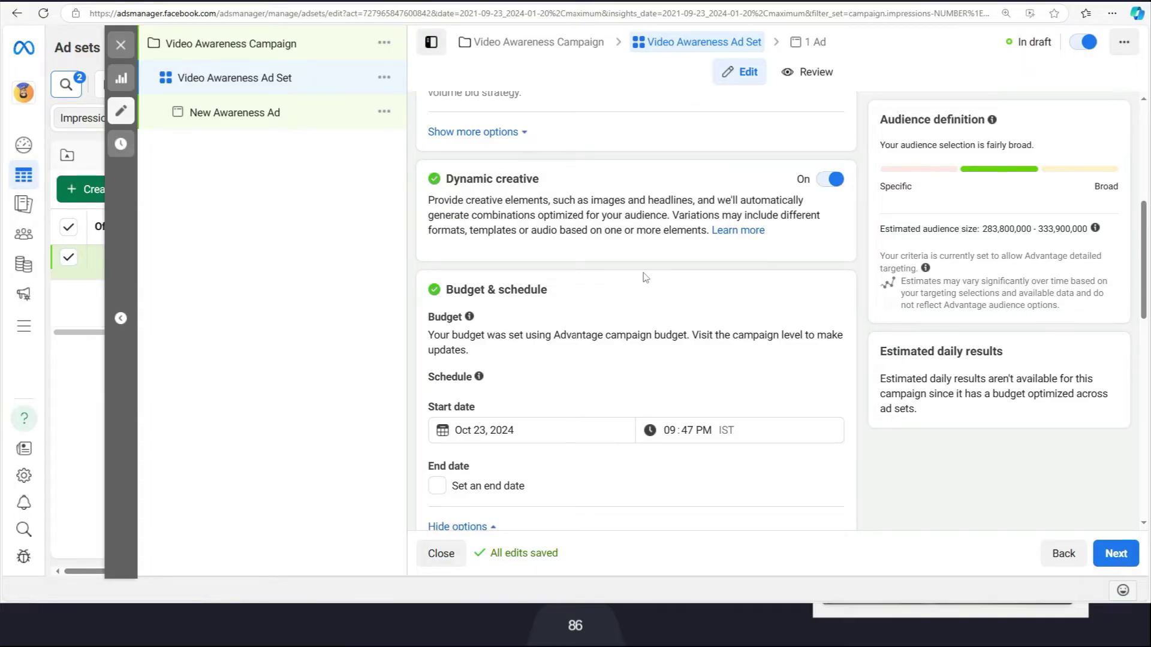
Step: Replace India with the state of Tamil Nadu as the ad set's included location
{"action": "scroll", "coordinate": [632, 264], "scroll_direction": "down", "scroll_amount": 2}
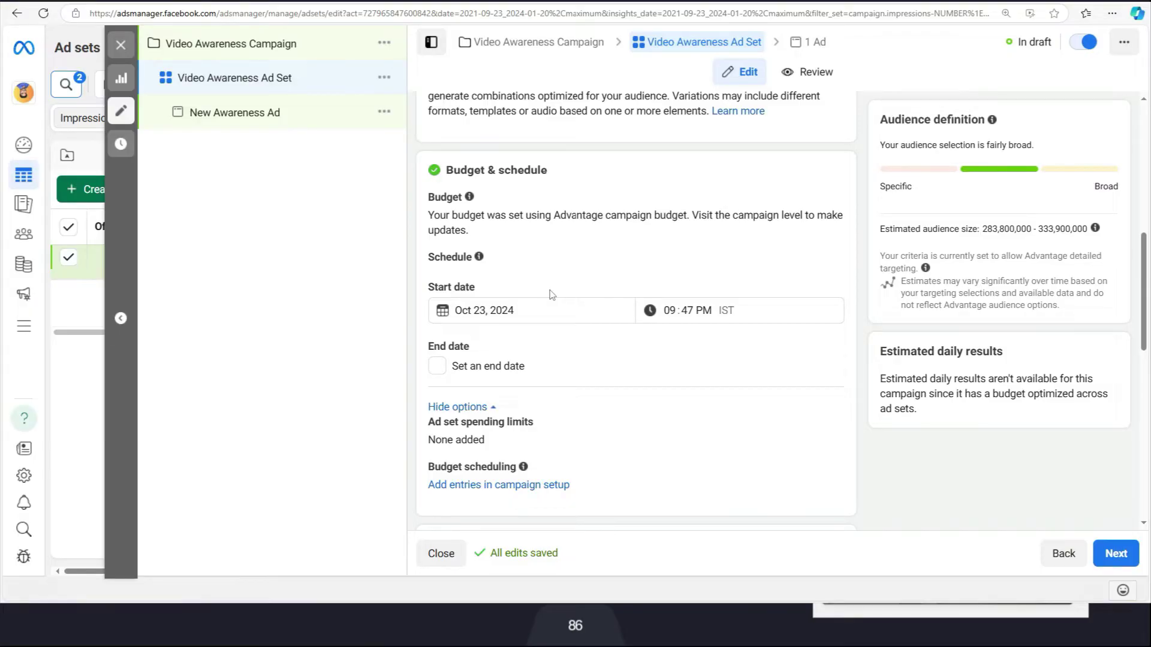
{"action": "scroll", "coordinate": [552, 367], "scroll_direction": "down", "scroll_amount": 7}
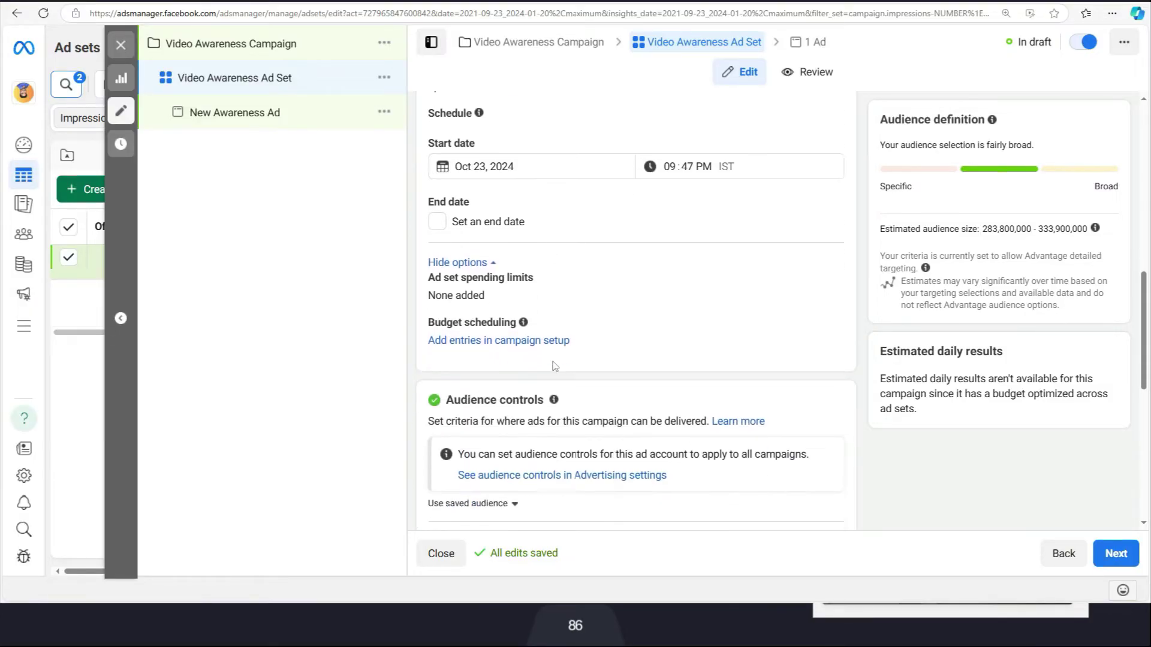
{"action": "mouse_move", "coordinate": [816, 280]}
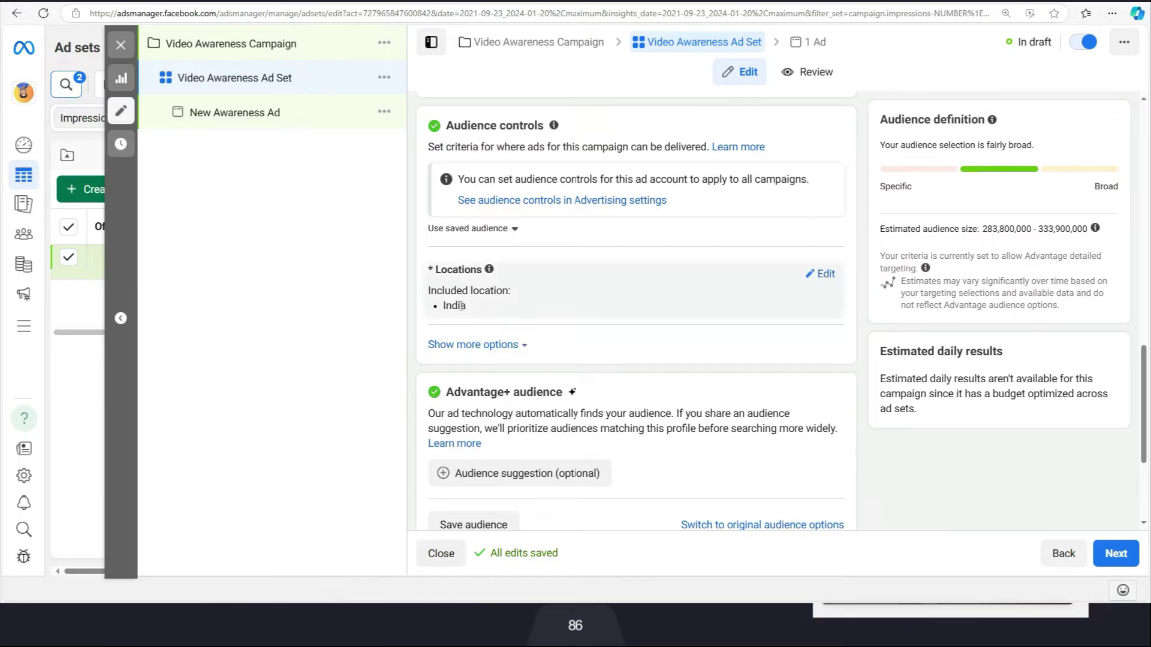
{"action": "left_click", "coordinate": [815, 279]}
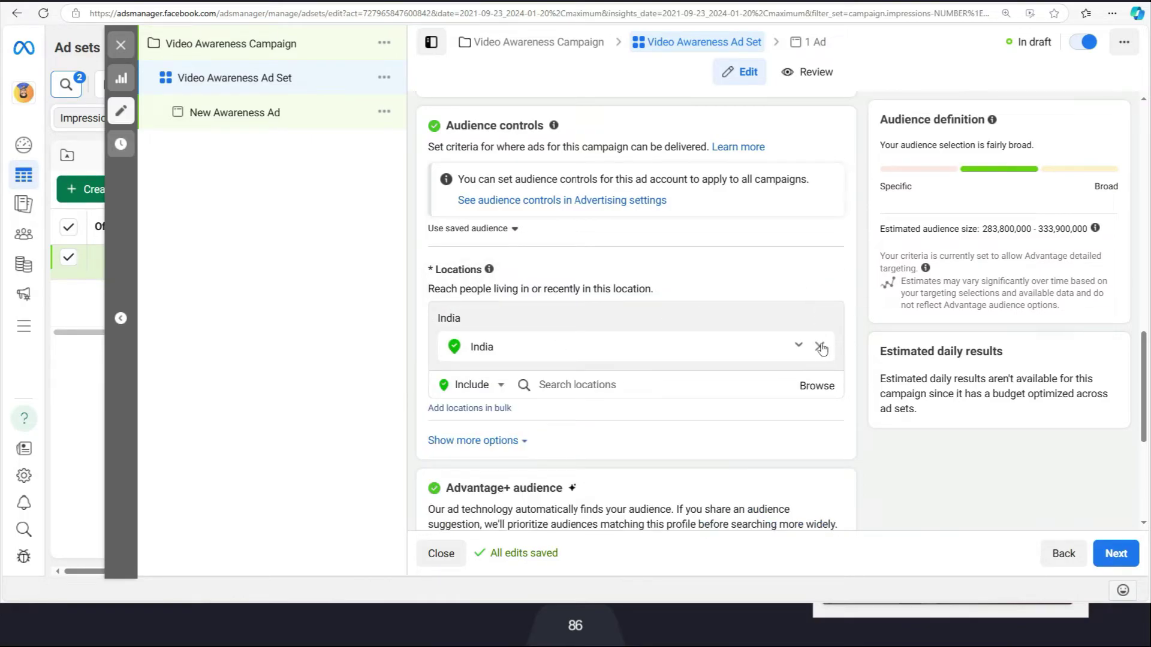
{"action": "left_click", "coordinate": [820, 347]}
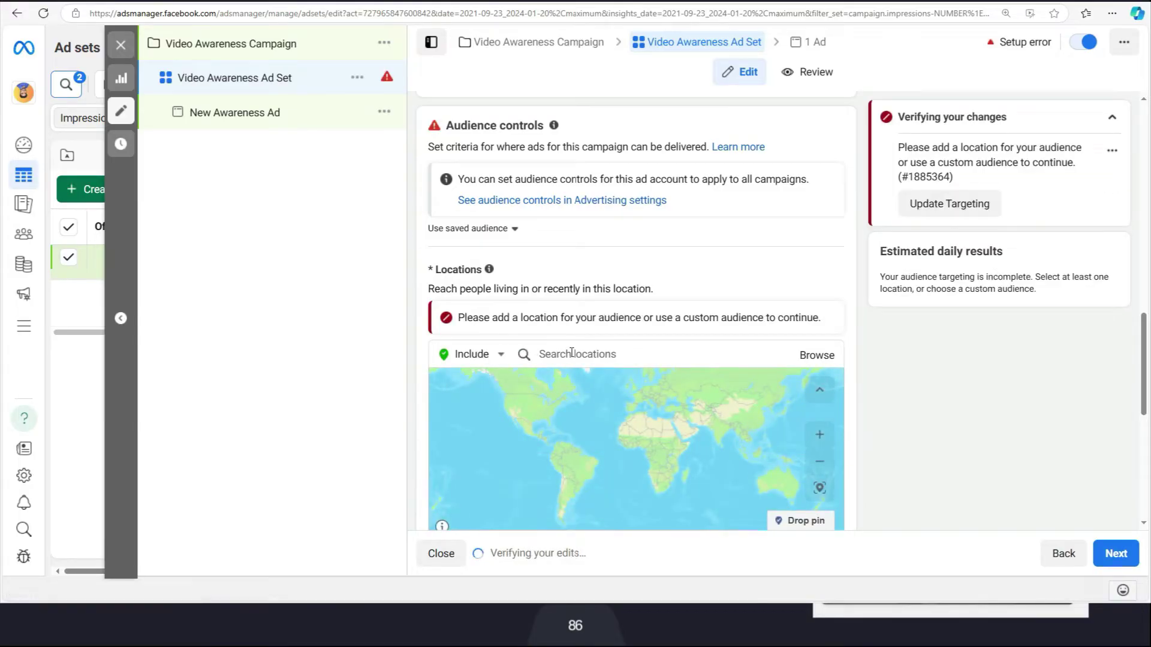
{"action": "left_click", "coordinate": [571, 352]}
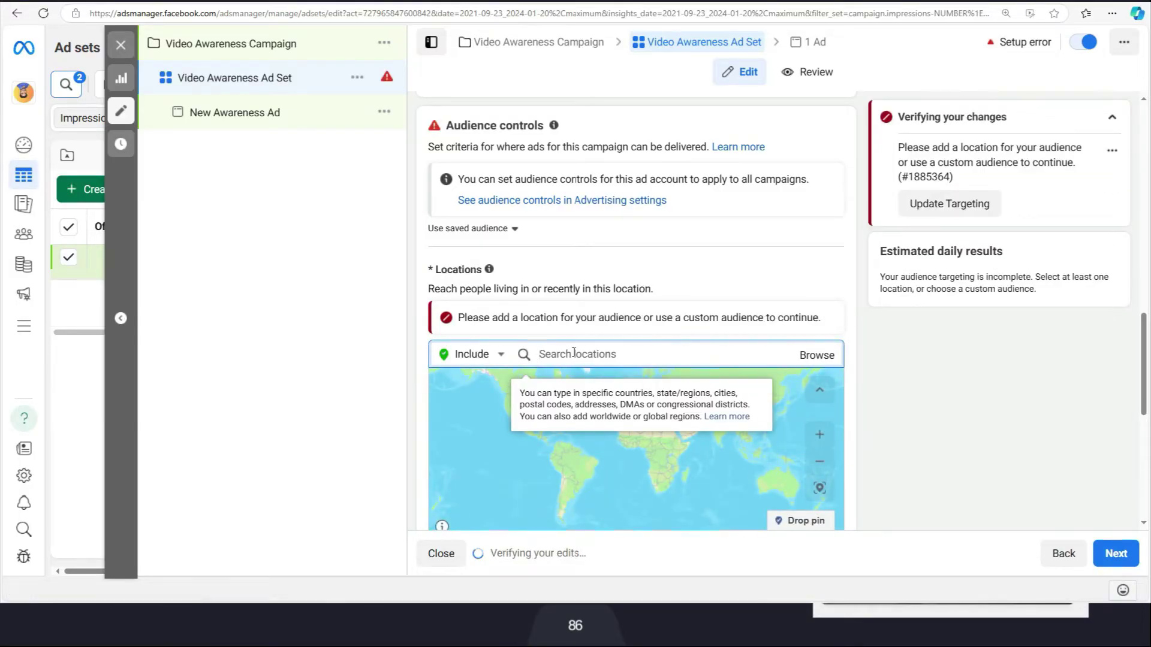
{"action": "type", "text": "tamil"}
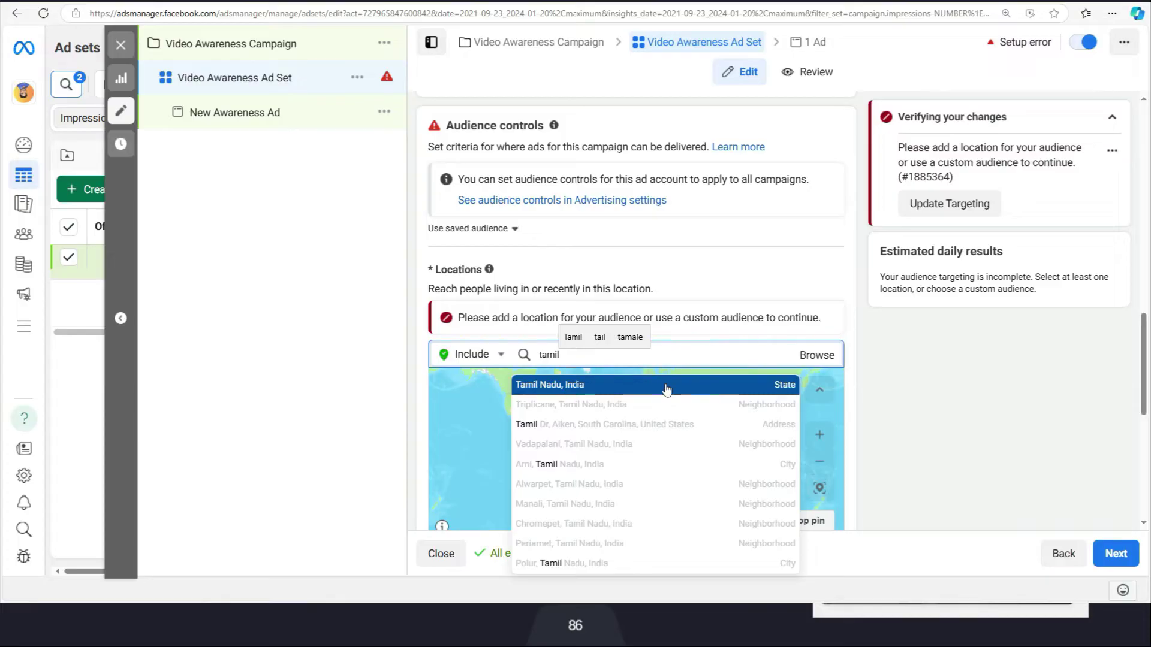
{"action": "left_click", "coordinate": [667, 388]}
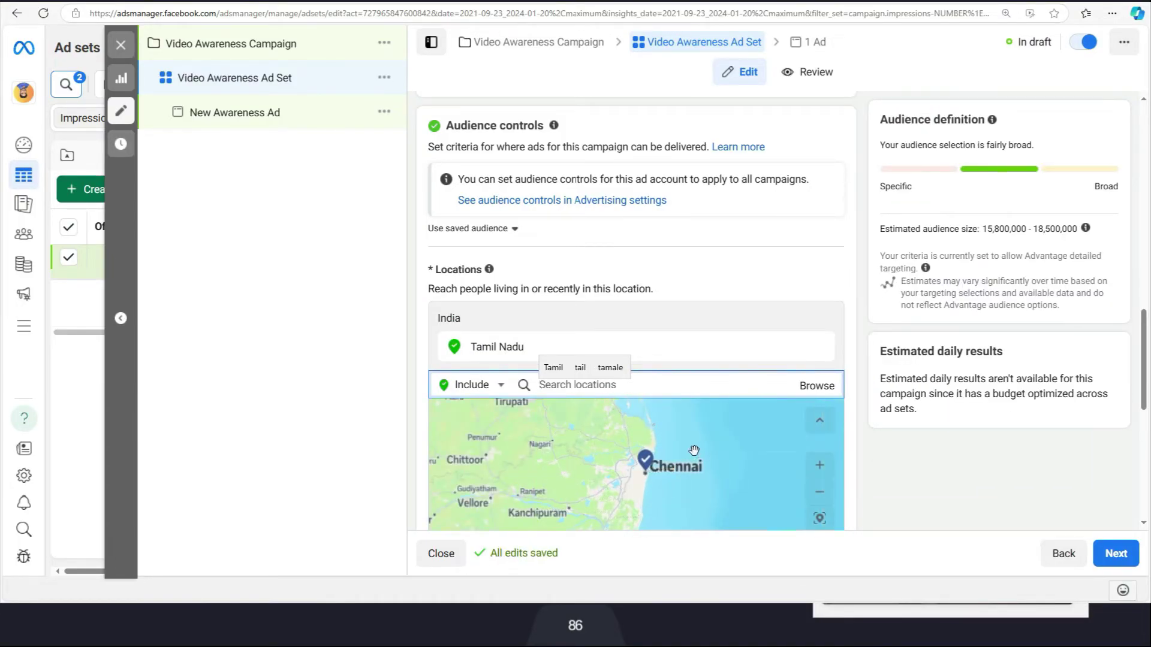
{"action": "left_click", "coordinate": [682, 290]}
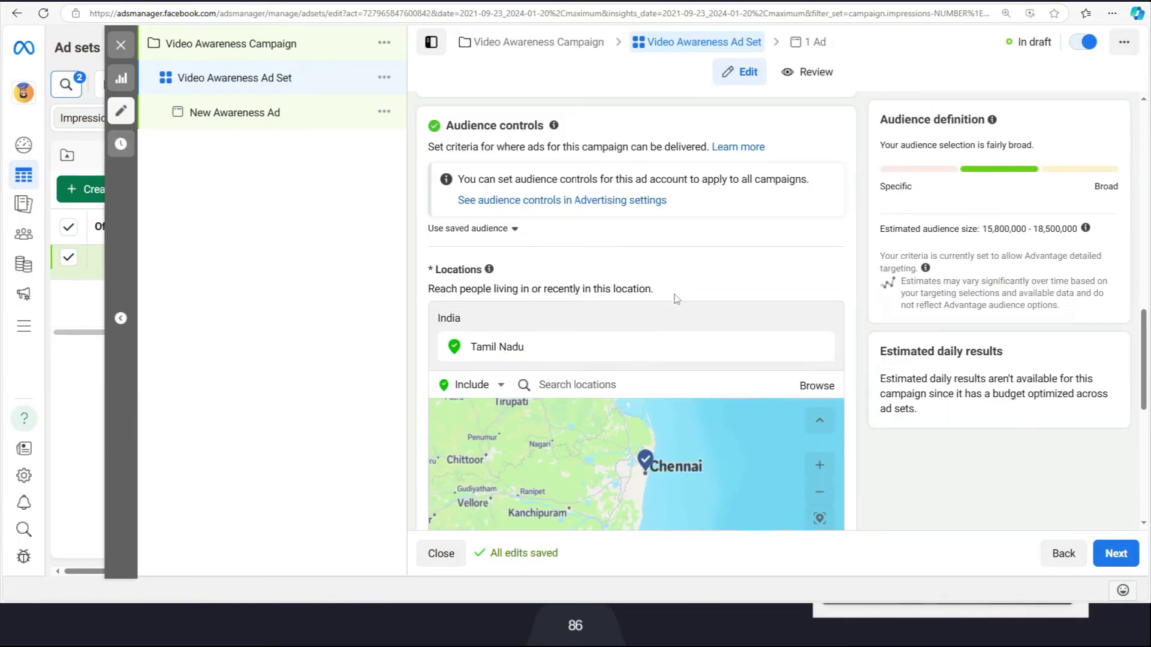
Step: Switch the ad set from Advantage+ audience to the original audience options
{"action": "scroll", "coordinate": [682, 290], "scroll_direction": "down", "scroll_amount": 5}
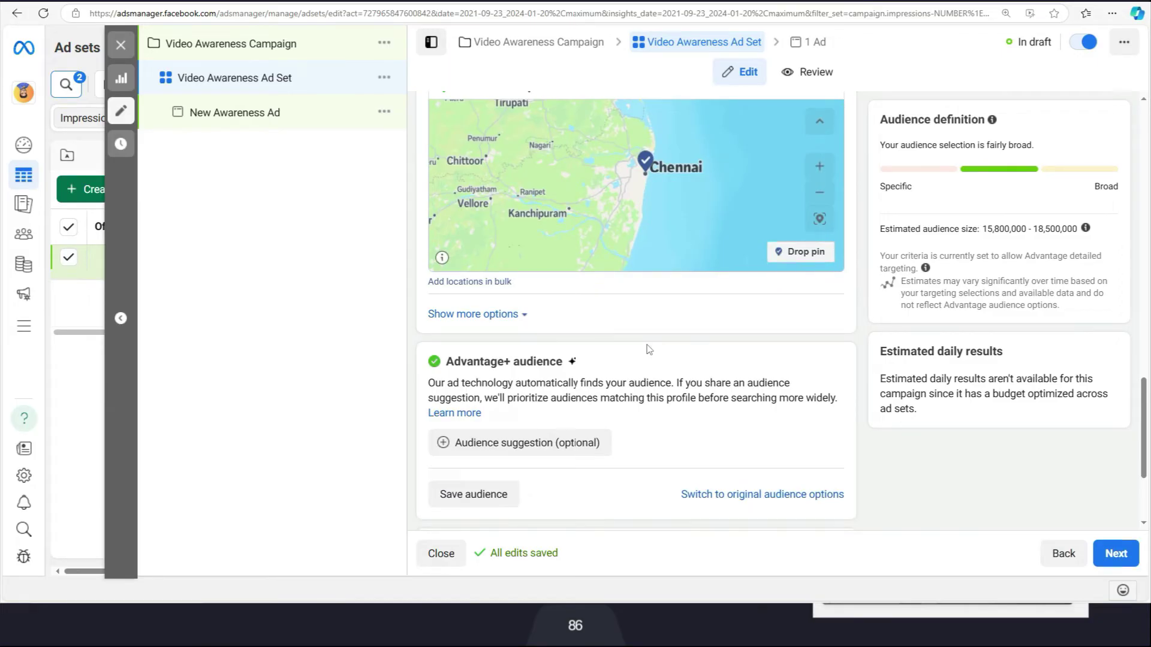
{"action": "left_click", "coordinate": [773, 496]}
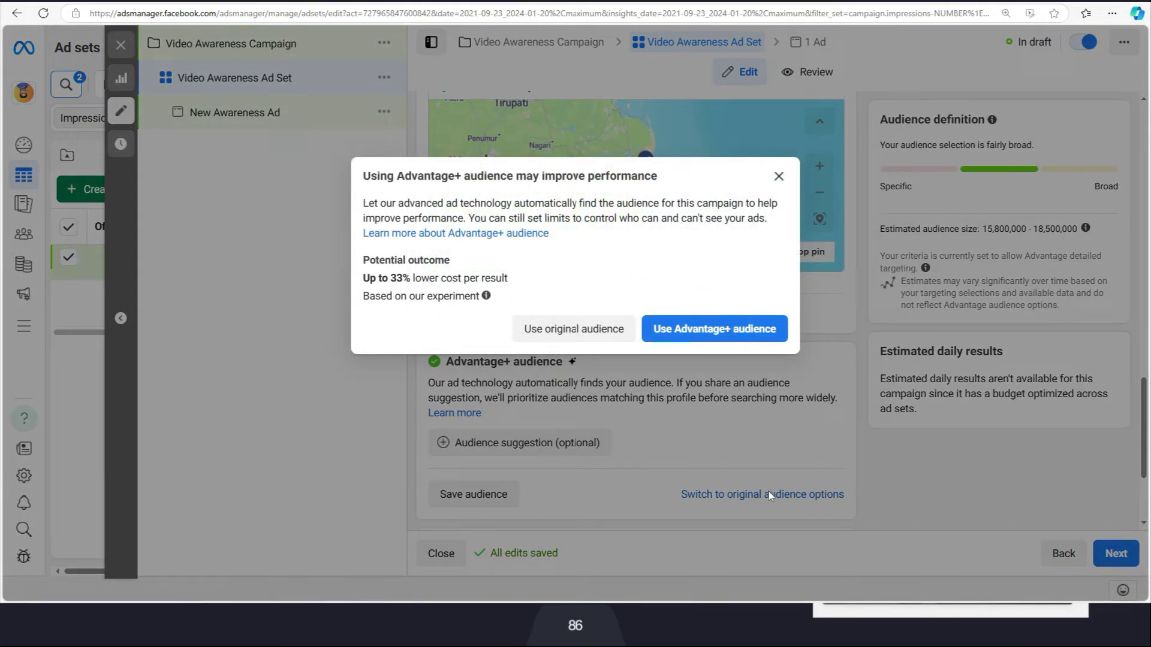
{"action": "left_click", "coordinate": [573, 331]}
{"action": "scroll", "coordinate": [574, 337], "scroll_direction": "down", "scroll_amount": 8}
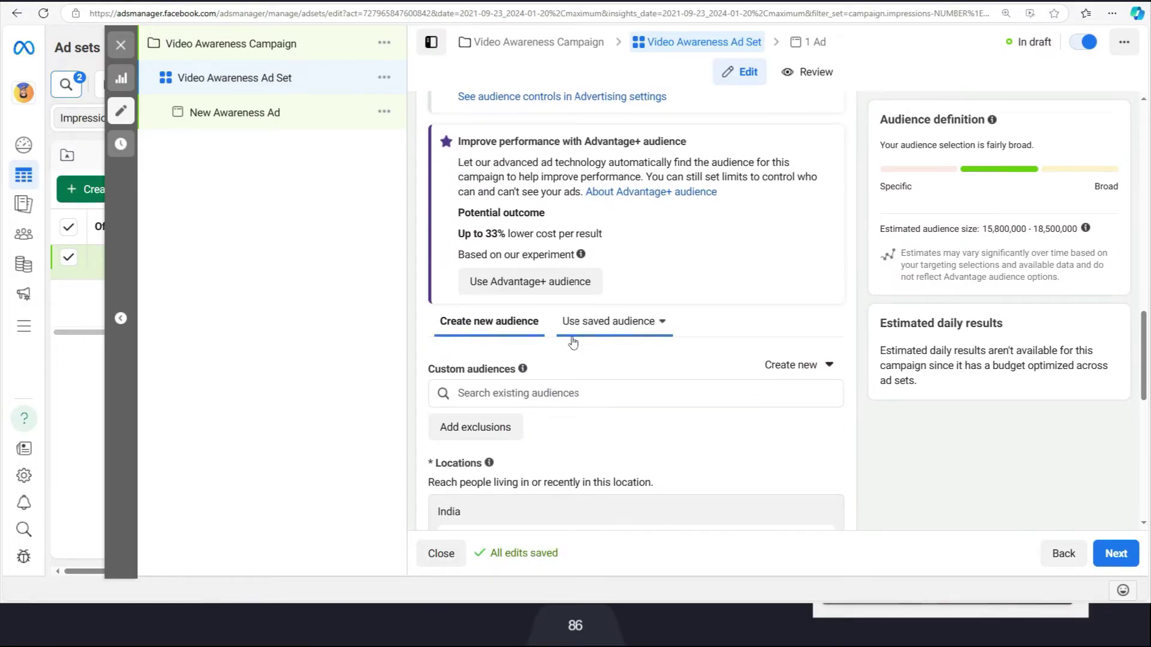
{"action": "scroll", "coordinate": [571, 340], "scroll_direction": "down", "scroll_amount": 6}
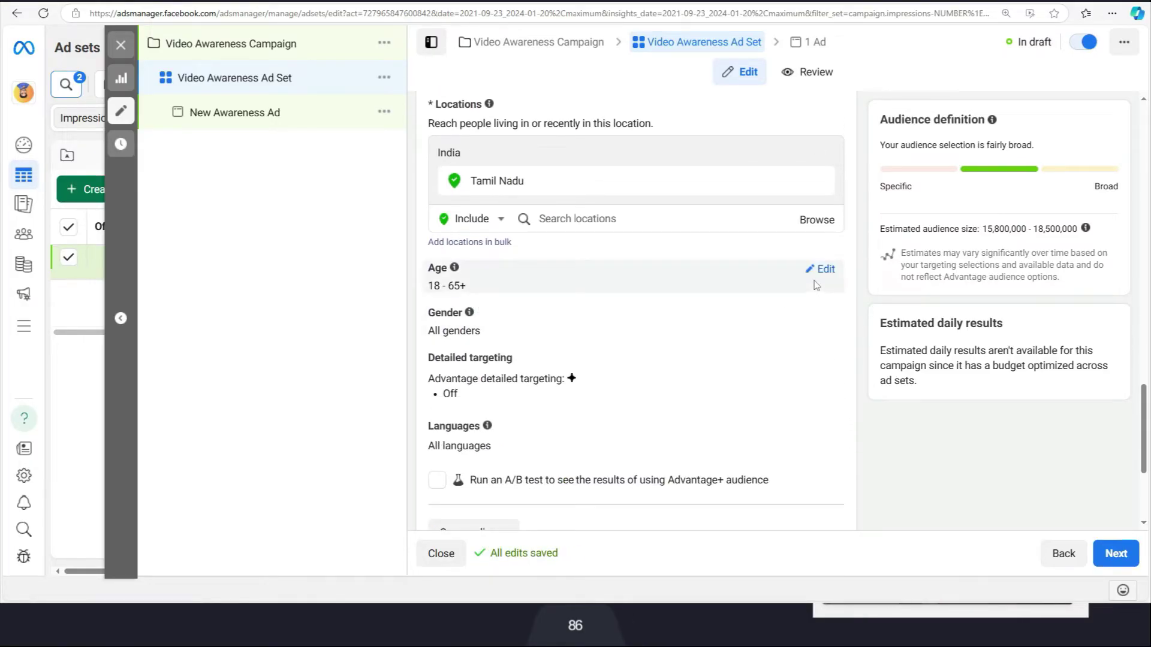
Step: Set the ad set's audience age range to 20–40
{"action": "left_click", "coordinate": [820, 273]}
{"action": "left_click", "coordinate": [473, 296]}
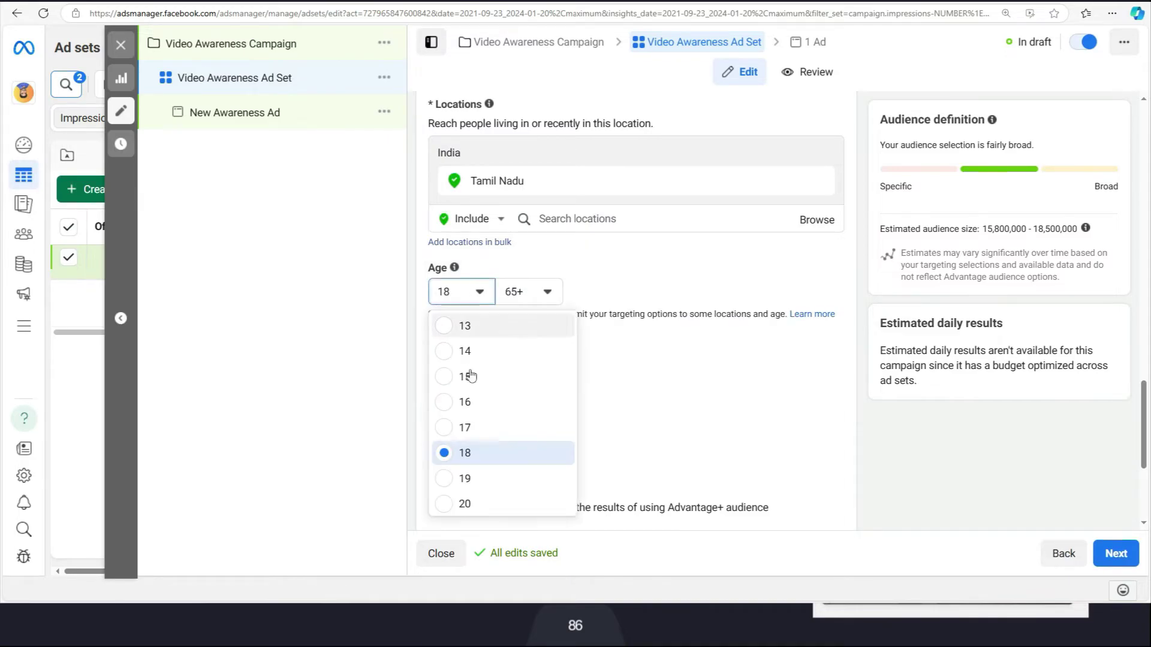
{"action": "scroll", "coordinate": [473, 444], "scroll_direction": "down", "scroll_amount": 1}
{"action": "left_click", "coordinate": [471, 446]}
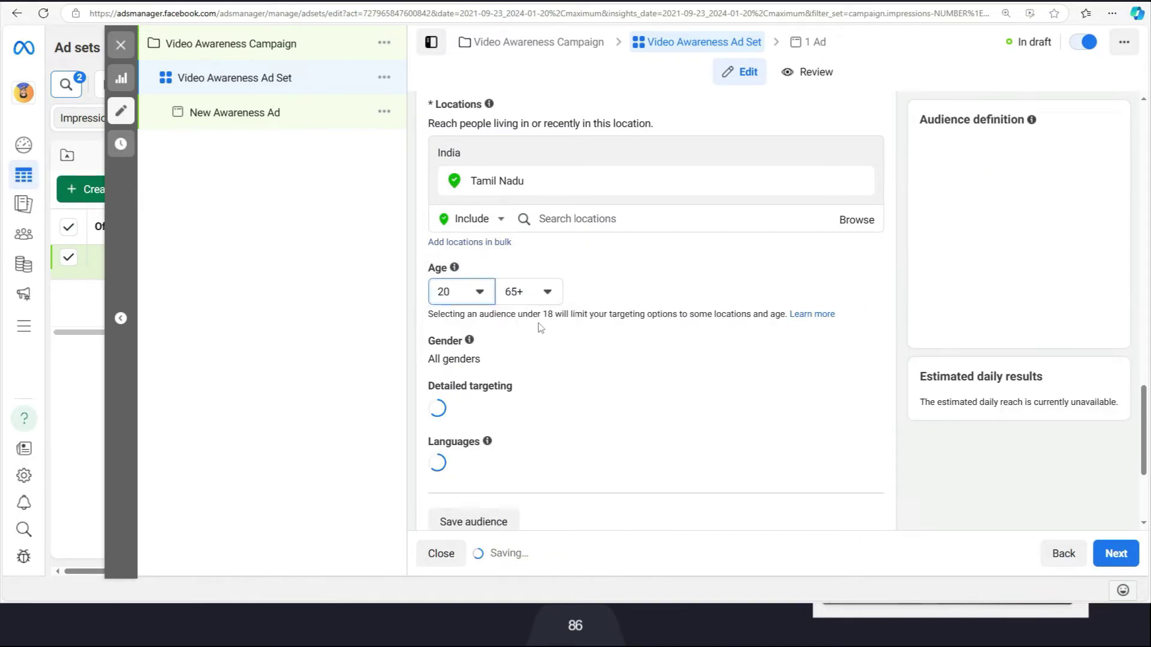
{"action": "left_click", "coordinate": [528, 291]}
{"action": "scroll", "coordinate": [539, 397], "scroll_direction": "up", "scroll_amount": 8}
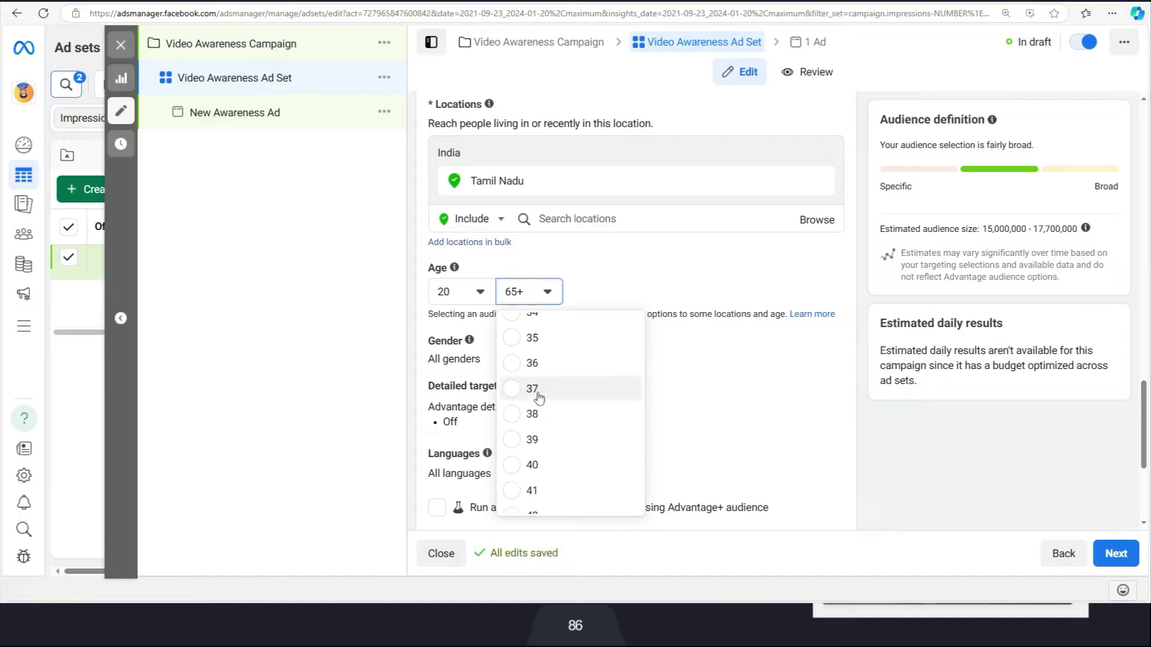
{"action": "left_click", "coordinate": [527, 464]}
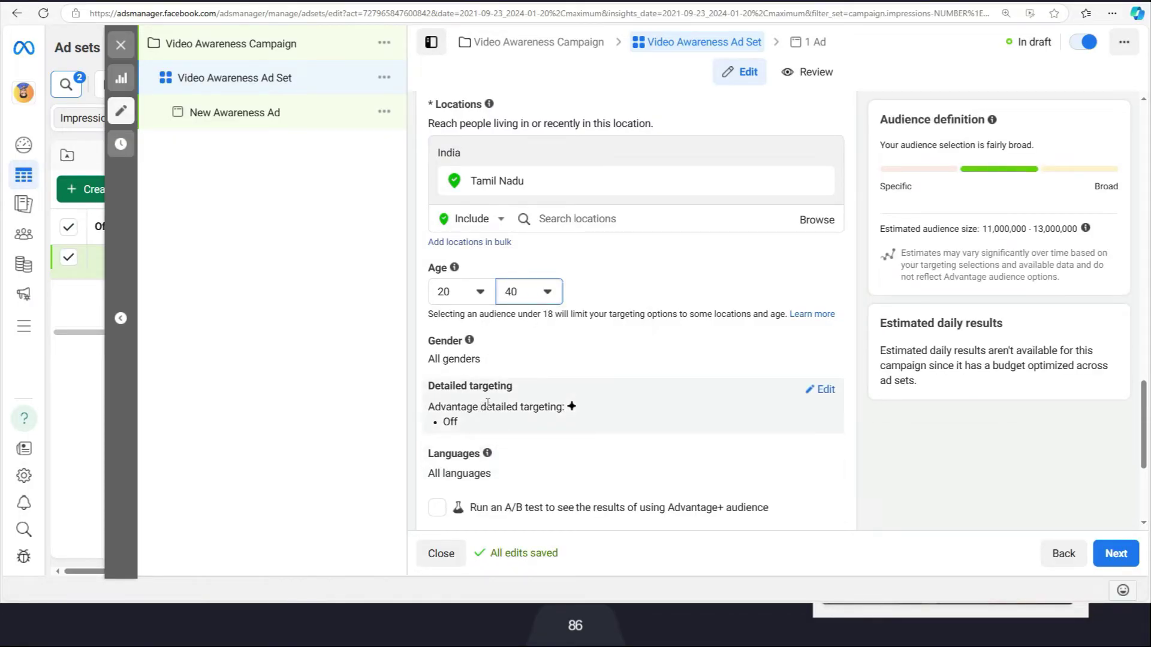
Step: Add the interest "Digital marketing (marketing)" to the ad set's detailed targeting
{"action": "left_click", "coordinate": [826, 391]}
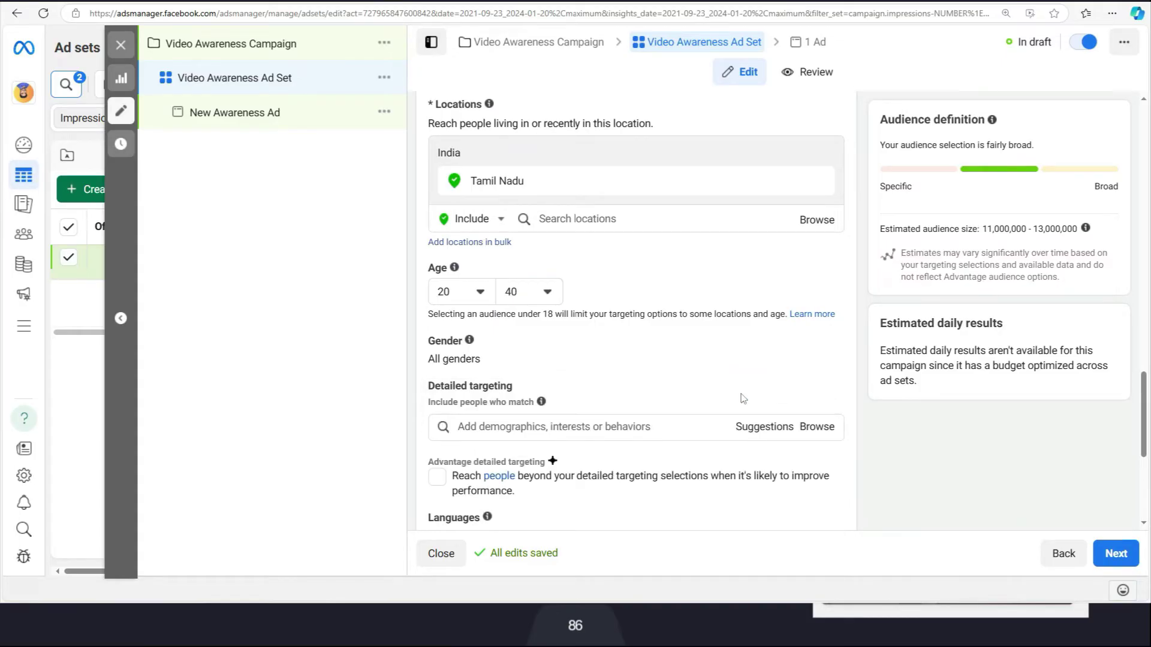
{"action": "left_click", "coordinate": [607, 427]}
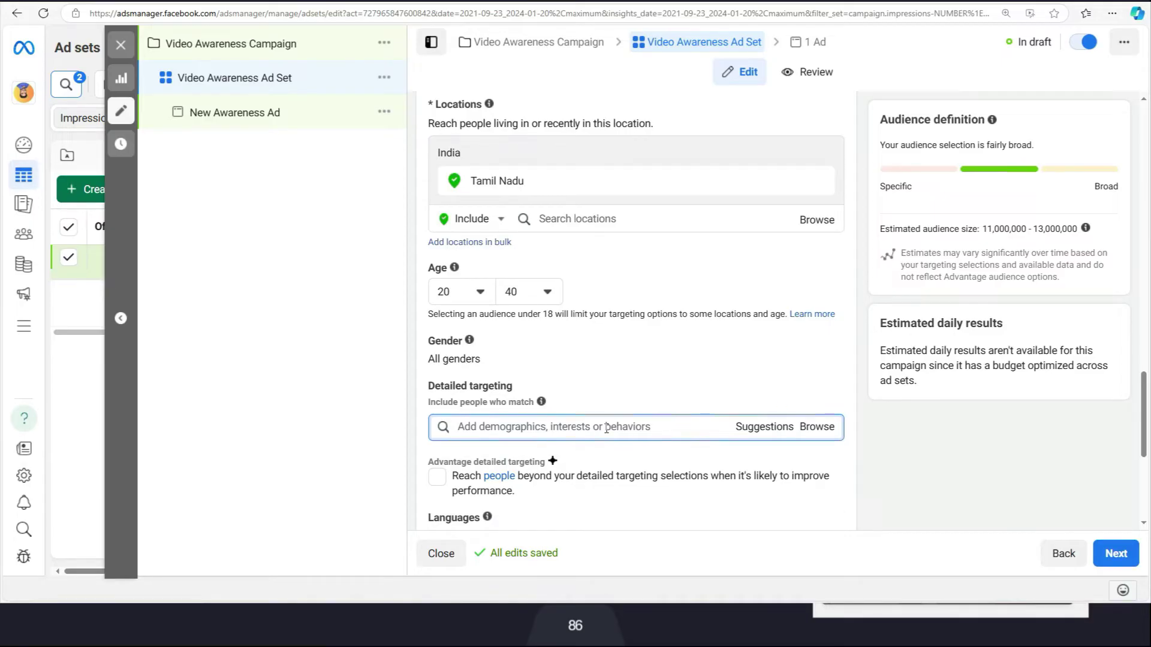
{"action": "type", "text": "digital marketing"}
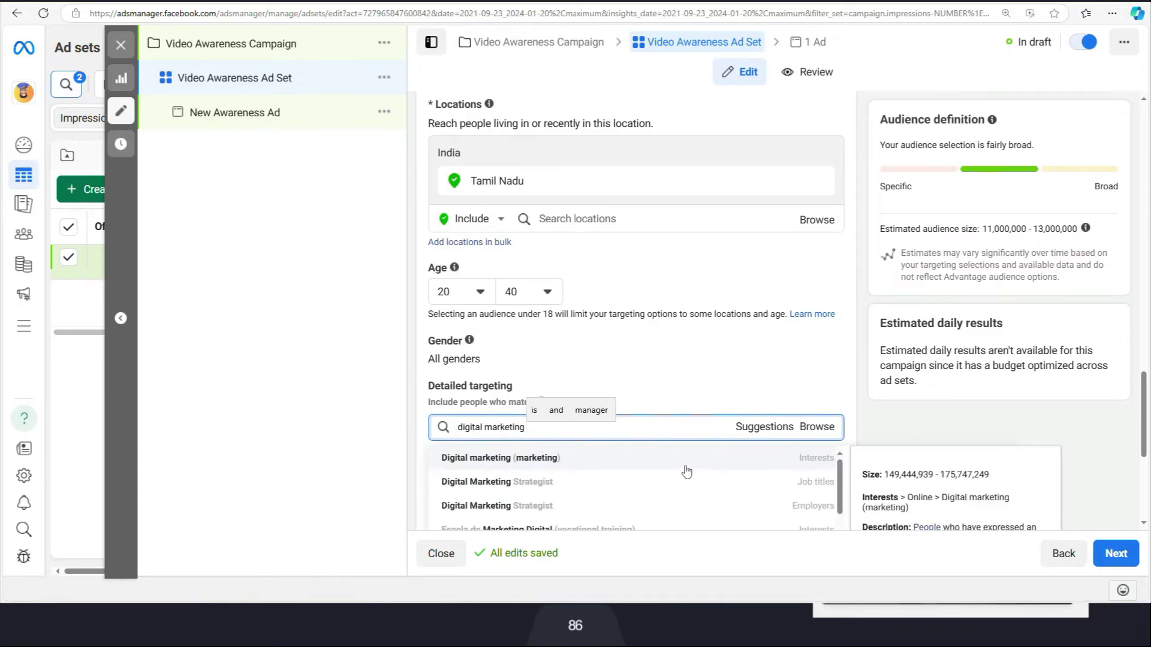
{"action": "left_click", "coordinate": [819, 465]}
{"action": "scroll", "coordinate": [510, 438], "scroll_direction": "down", "scroll_amount": 2}
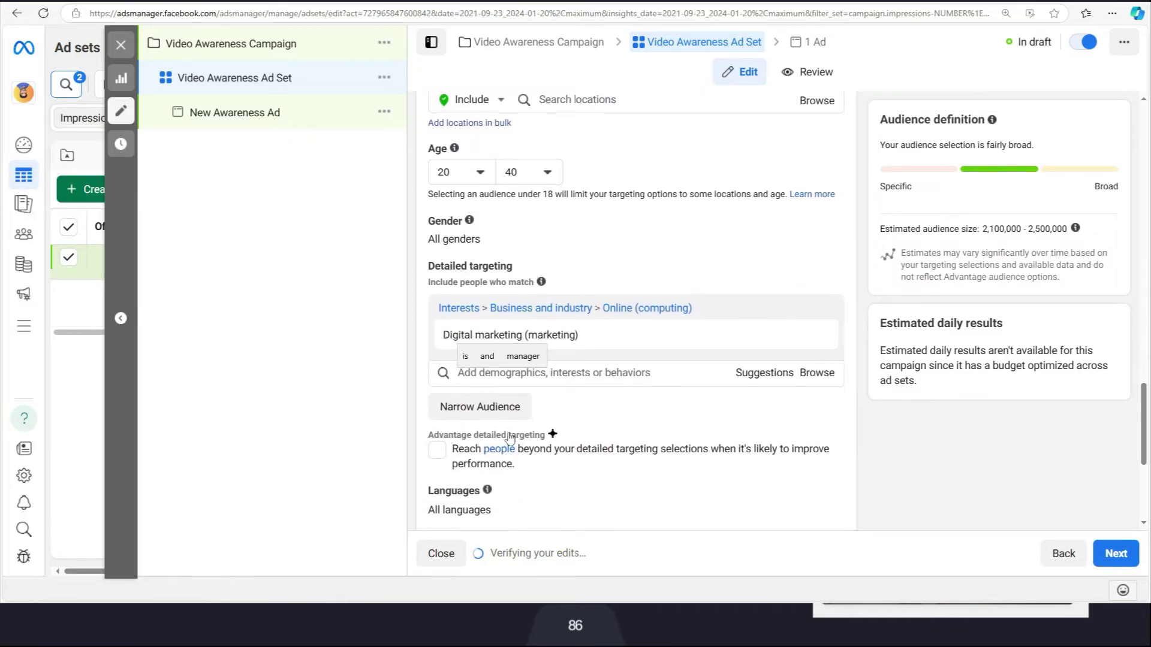
Step: Add Digital Marketing Strategist to the detailed targeting, both as a job title and as an employer
{"action": "left_click", "coordinate": [503, 373]}
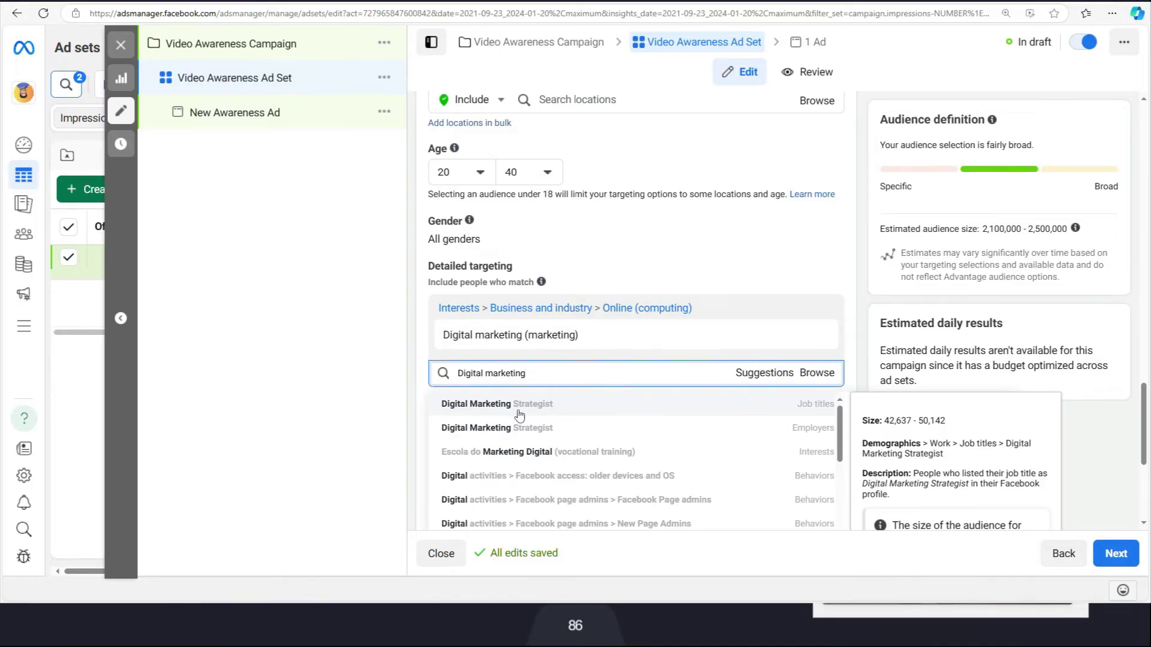
{"action": "left_click", "coordinate": [795, 411]}
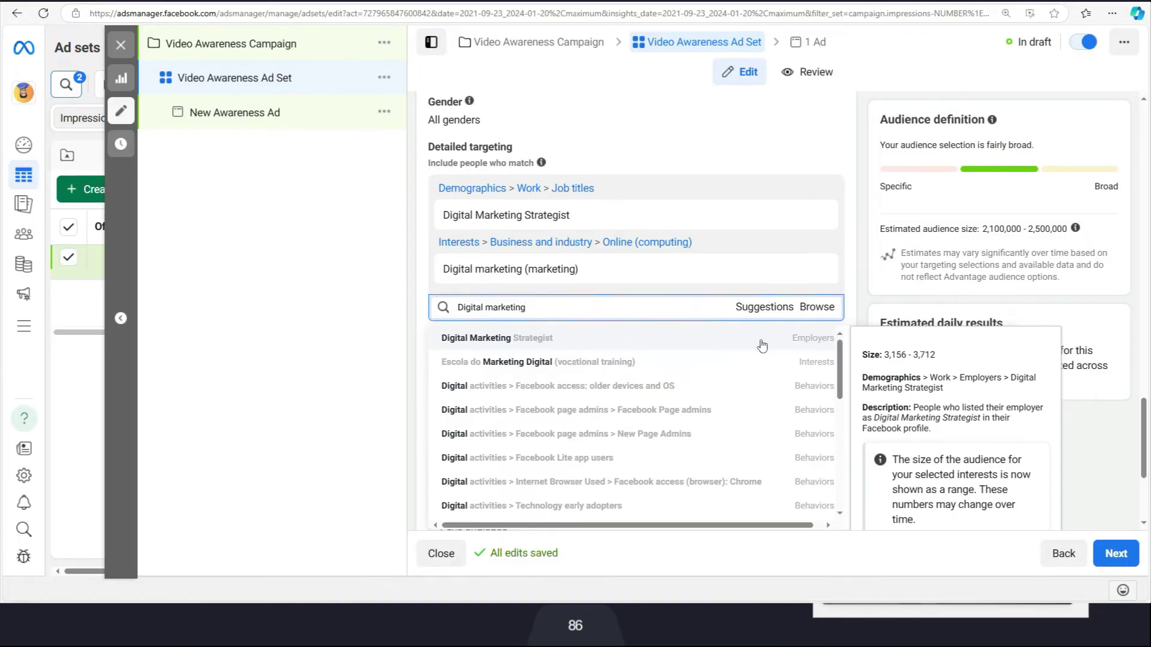
{"action": "left_click", "coordinate": [509, 339]}
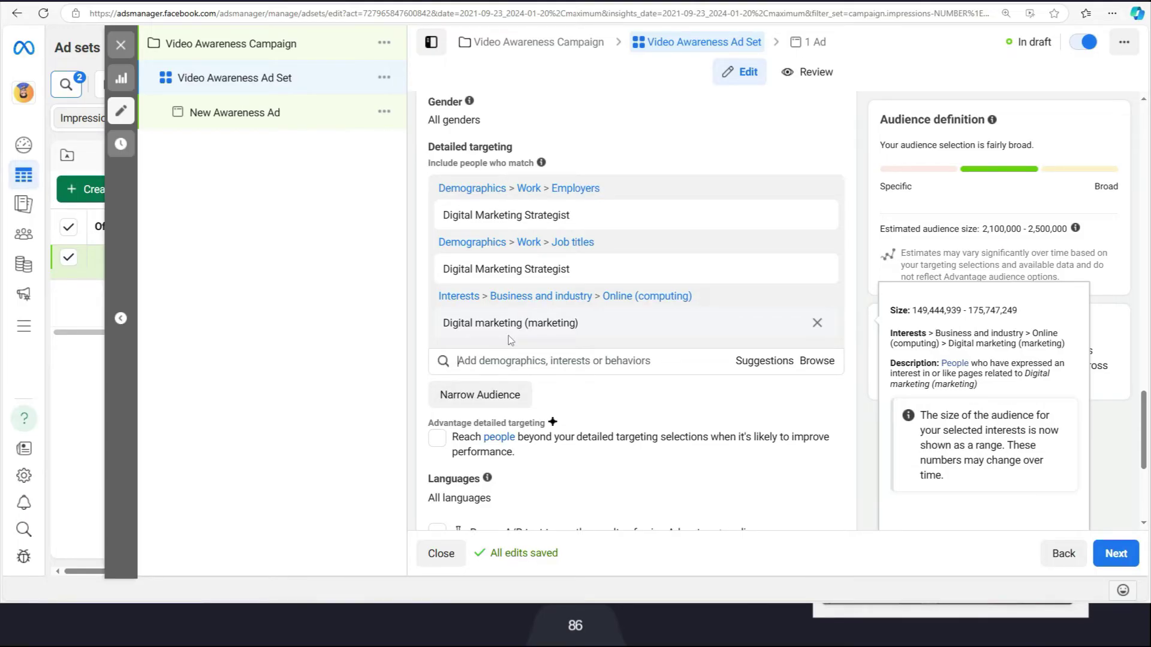
Step: Switch the ad set from Advantage+ placements to Manual placements
{"action": "scroll", "coordinate": [510, 340], "scroll_direction": "down", "scroll_amount": 4}
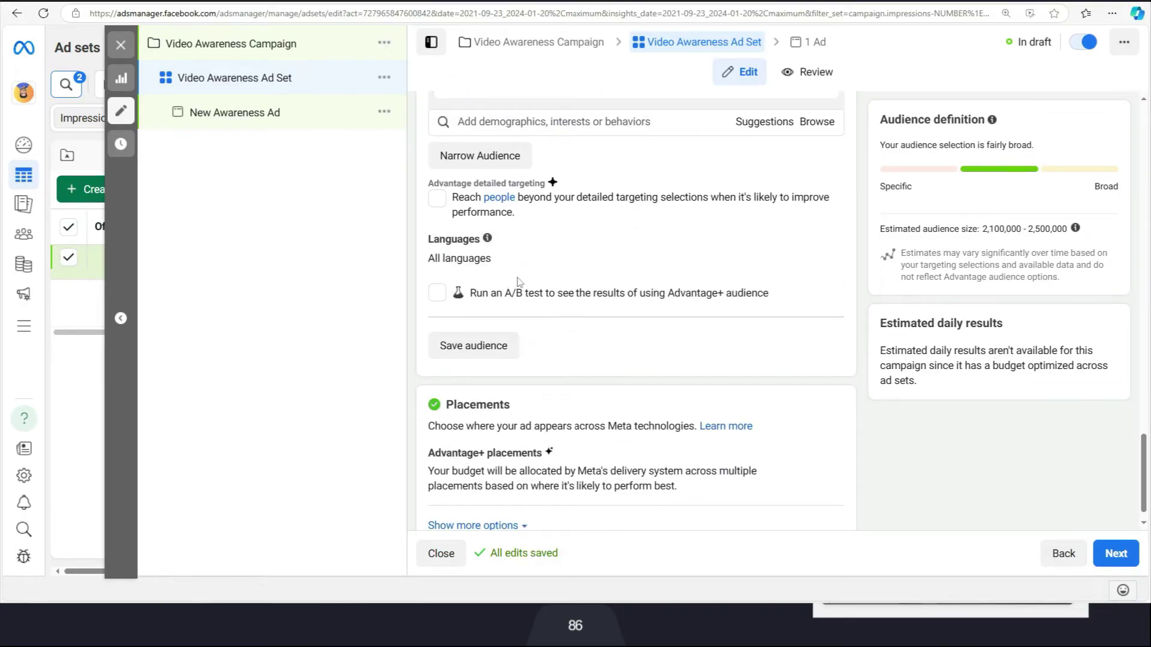
{"action": "scroll", "coordinate": [519, 281], "scroll_direction": "down", "scroll_amount": 1}
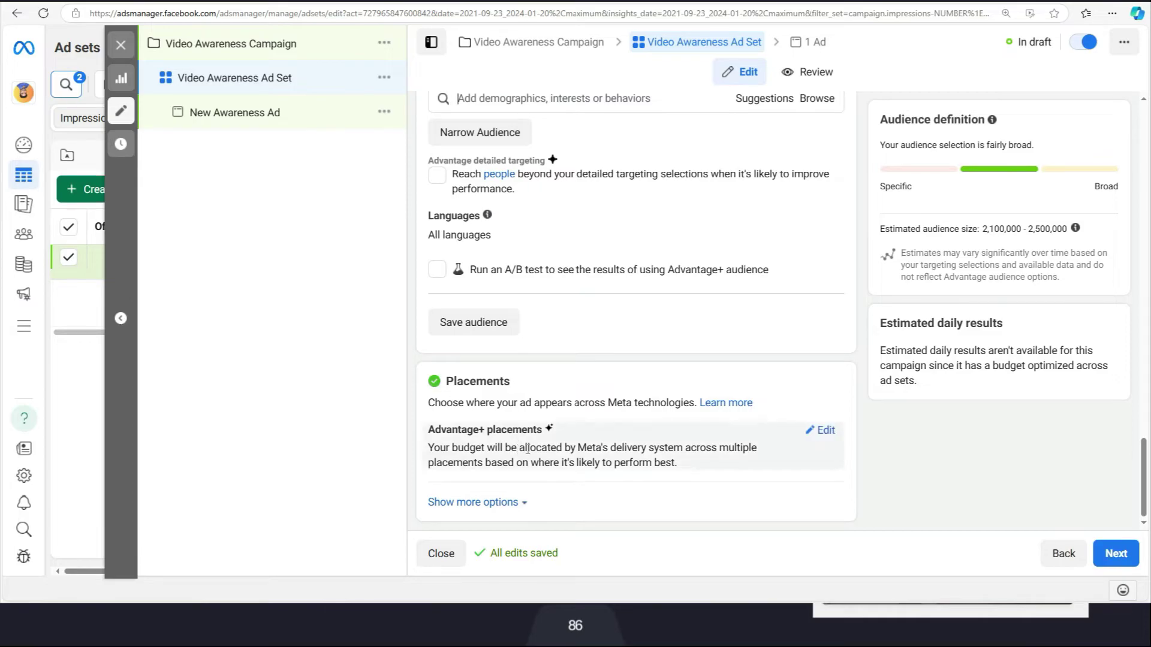
{"action": "left_click", "coordinate": [825, 431]}
{"action": "scroll", "coordinate": [779, 422], "scroll_direction": "down", "scroll_amount": 1}
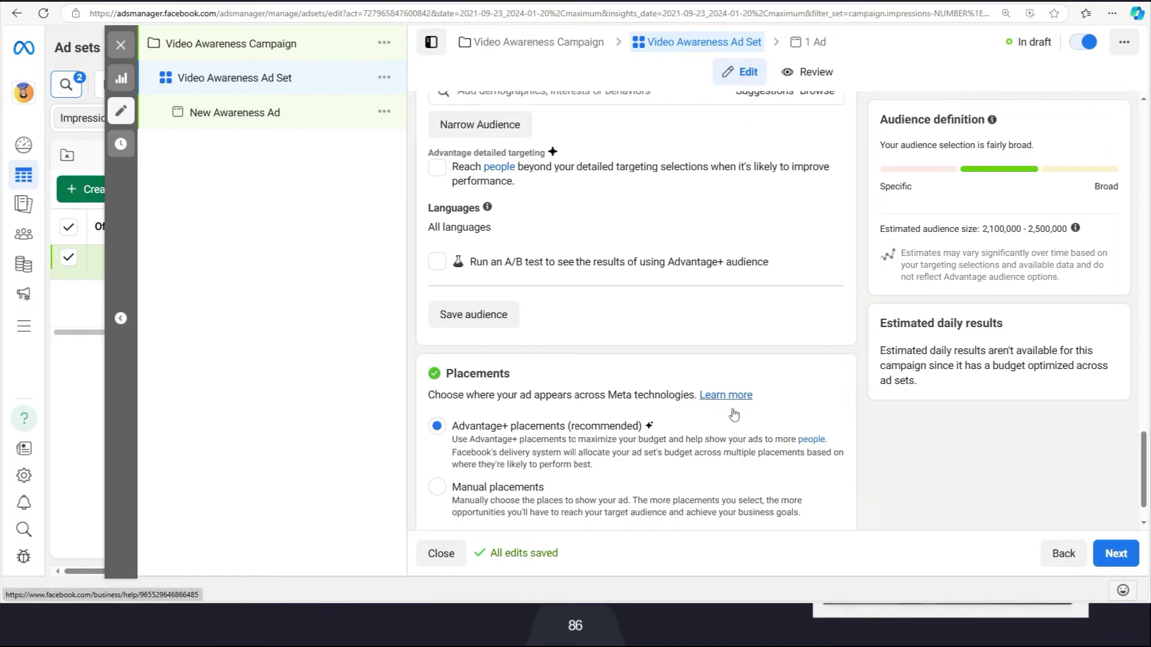
{"action": "scroll", "coordinate": [599, 444], "scroll_direction": "down", "scroll_amount": 1}
{"action": "left_click", "coordinate": [442, 440]}
Step: Exclude Audience Network from the ad set's platforms
{"action": "scroll", "coordinate": [683, 430], "scroll_direction": "down", "scroll_amount": 5}
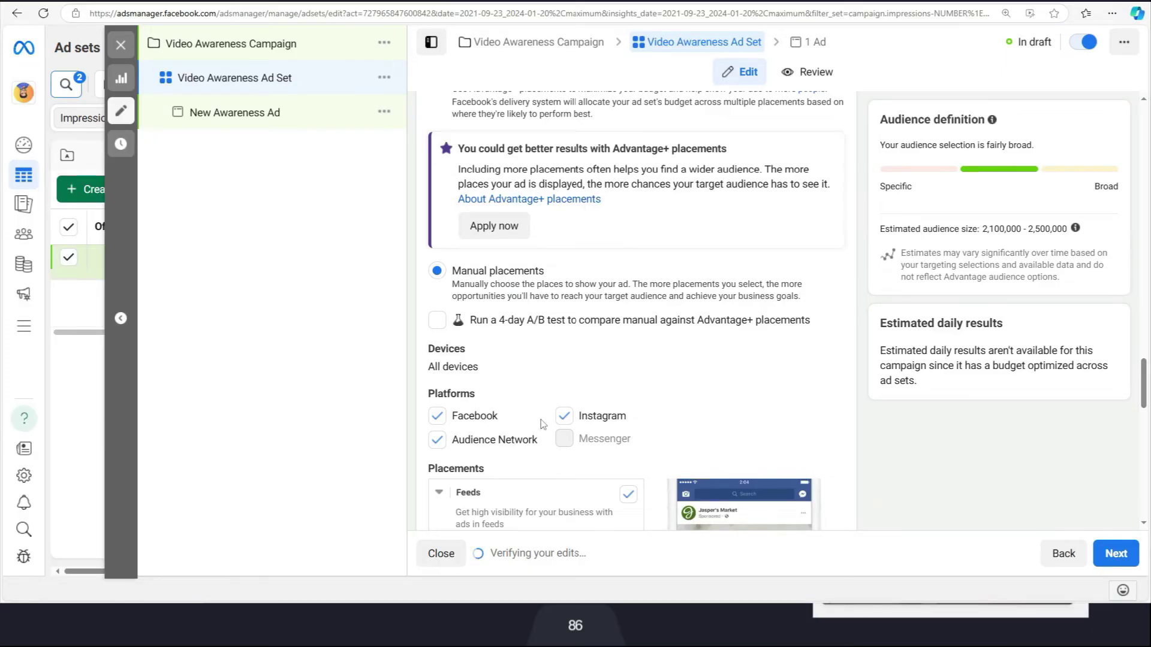
{"action": "scroll", "coordinate": [543, 424], "scroll_direction": "down", "scroll_amount": 1}
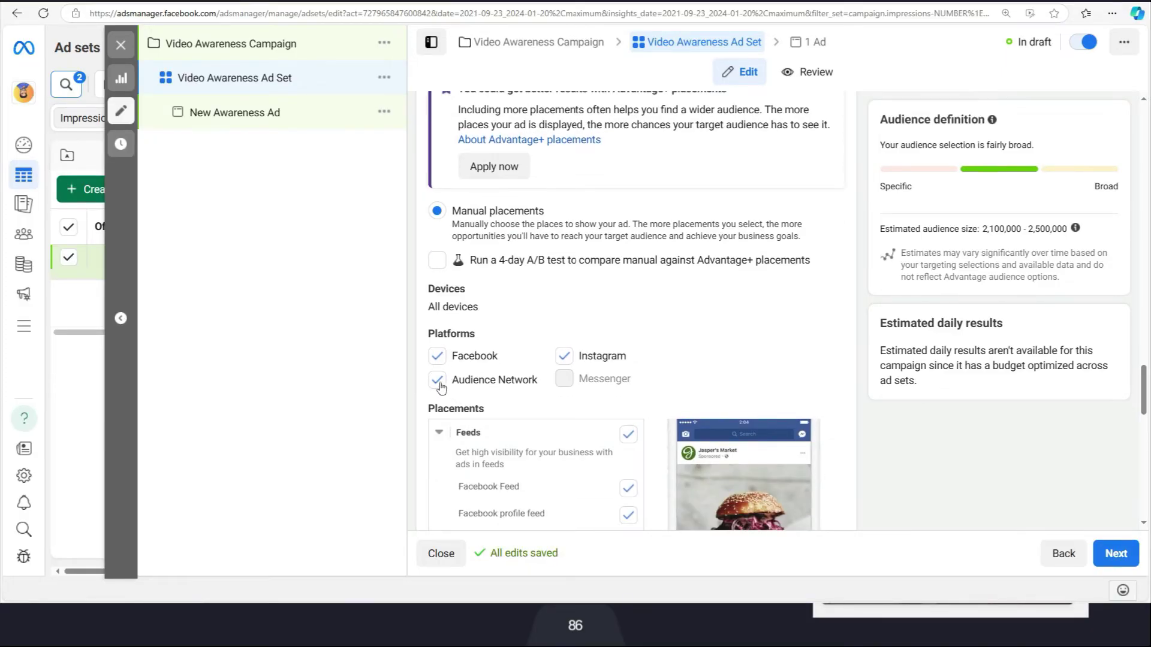
{"action": "left_click", "coordinate": [438, 383]}
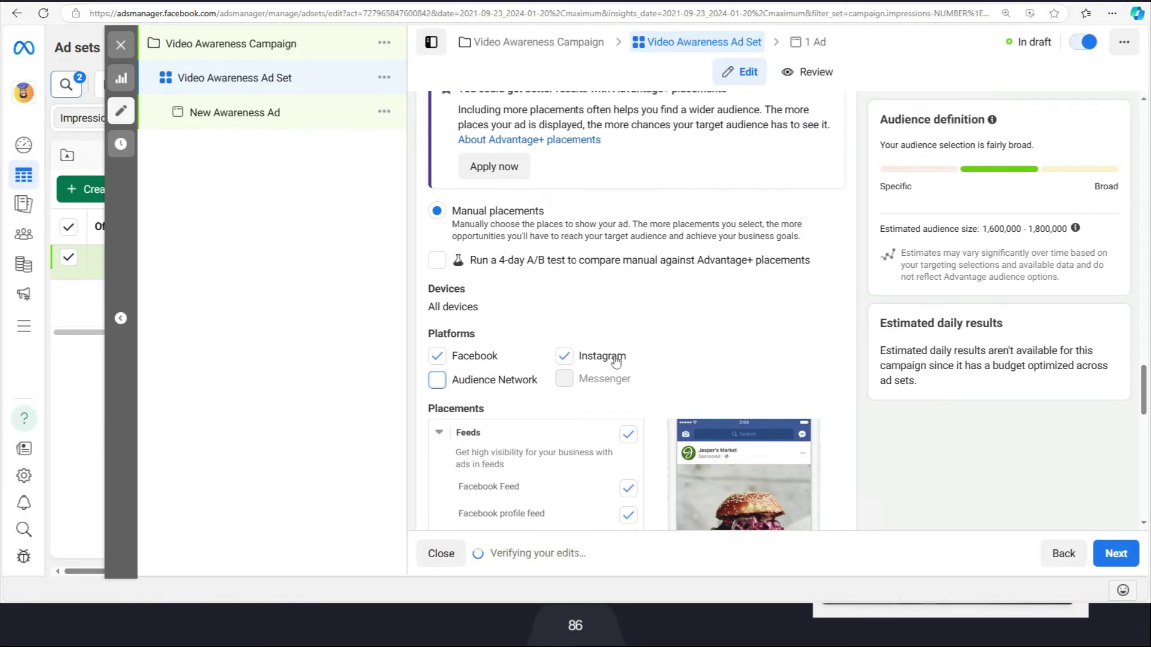
Step: Exclude the In-stream ads for videos and reels and the Search results placements, and check the remaining placements
{"action": "scroll", "coordinate": [688, 359], "scroll_direction": "down", "scroll_amount": 4}
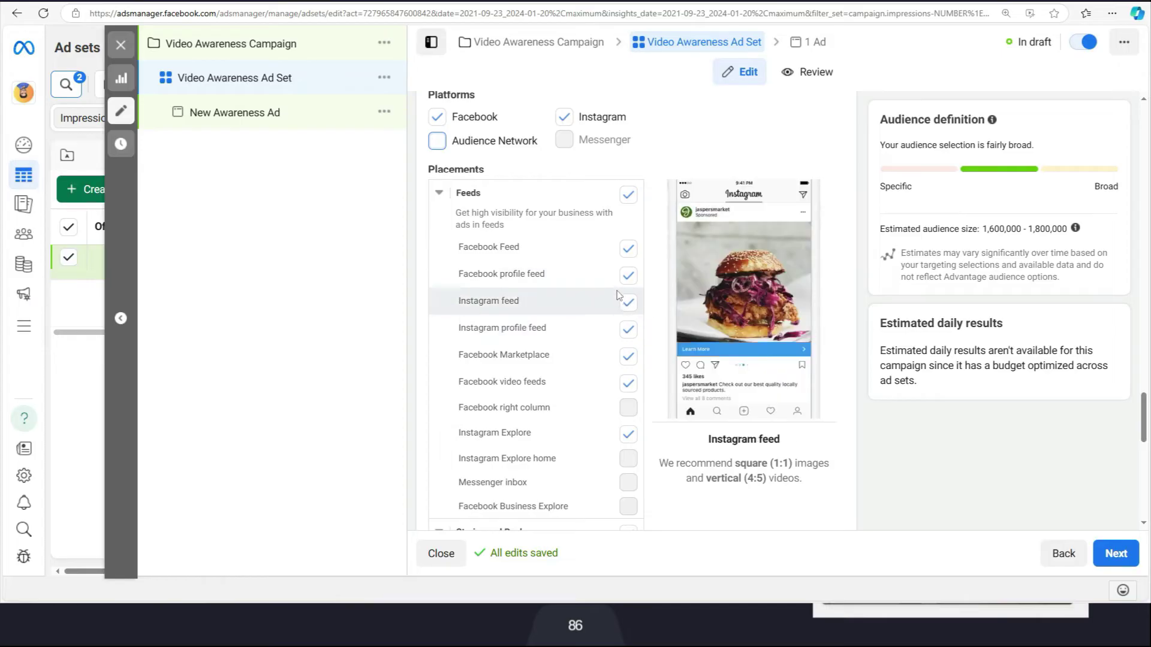
{"action": "scroll", "coordinate": [586, 352], "scroll_direction": "down", "scroll_amount": 4}
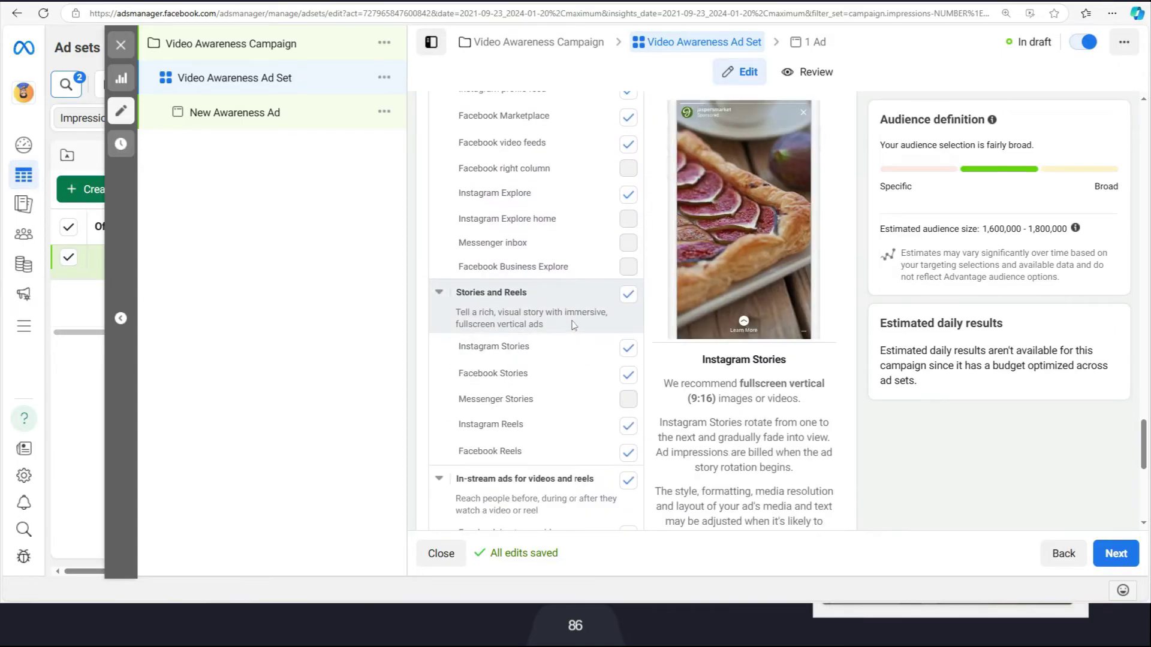
{"action": "scroll", "coordinate": [572, 325], "scroll_direction": "down", "scroll_amount": 3}
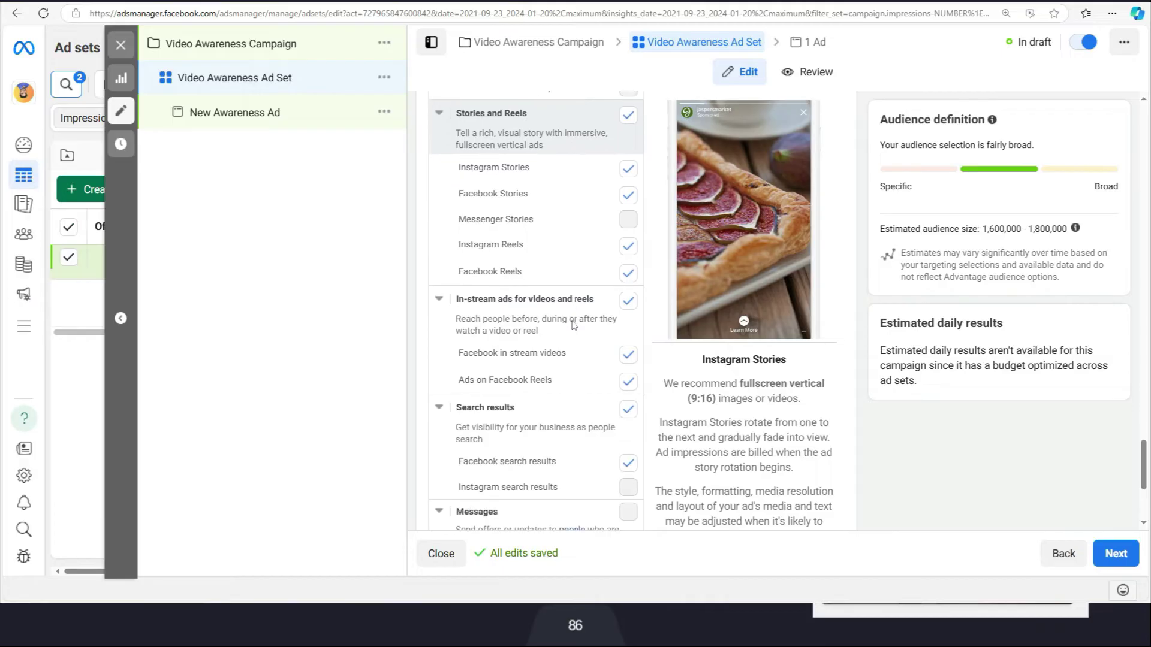
{"action": "left_click", "coordinate": [628, 304]}
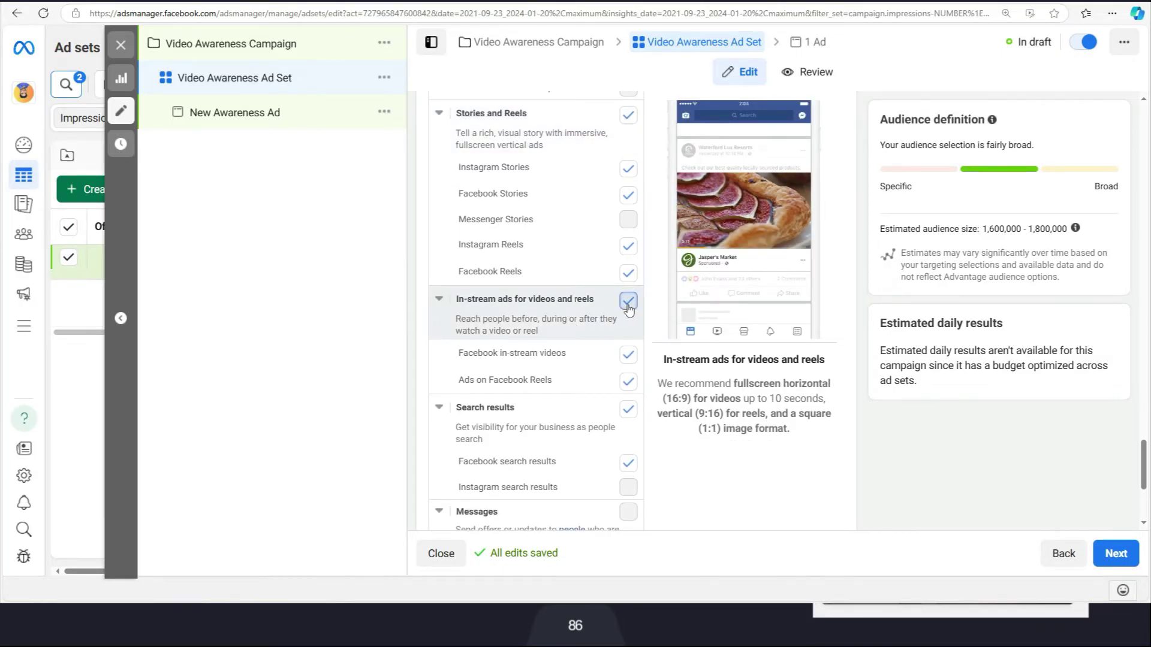
{"action": "left_click", "coordinate": [628, 411]}
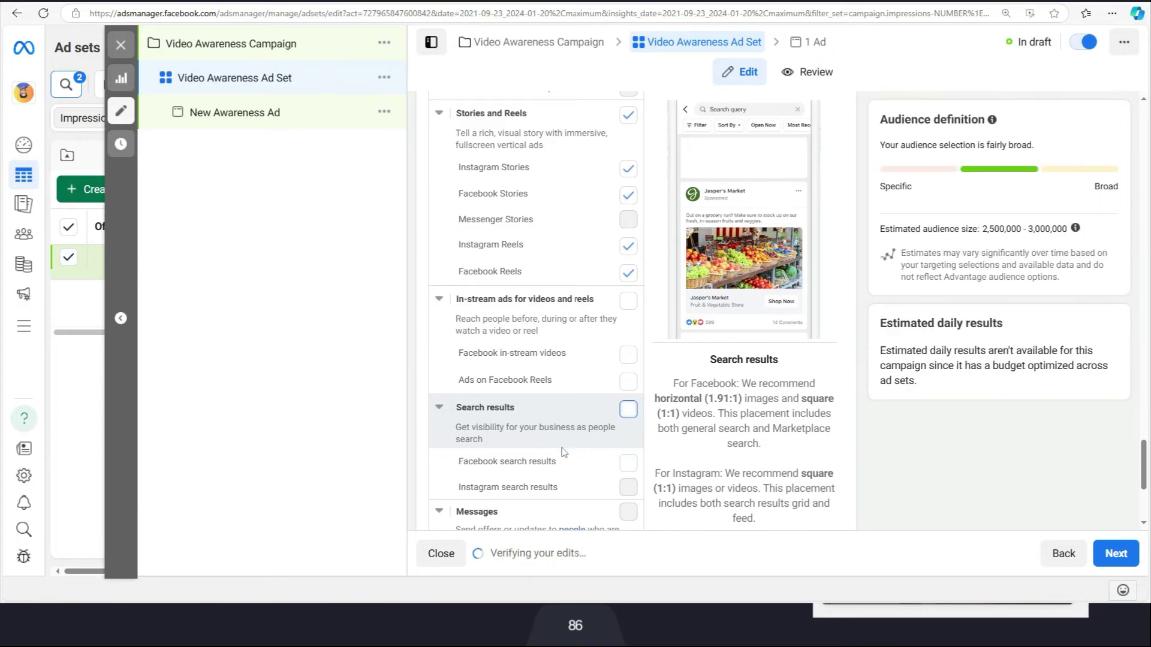
{"action": "scroll", "coordinate": [548, 441], "scroll_direction": "down", "scroll_amount": 4}
{"action": "scroll", "coordinate": [547, 441], "scroll_direction": "up", "scroll_amount": 10}
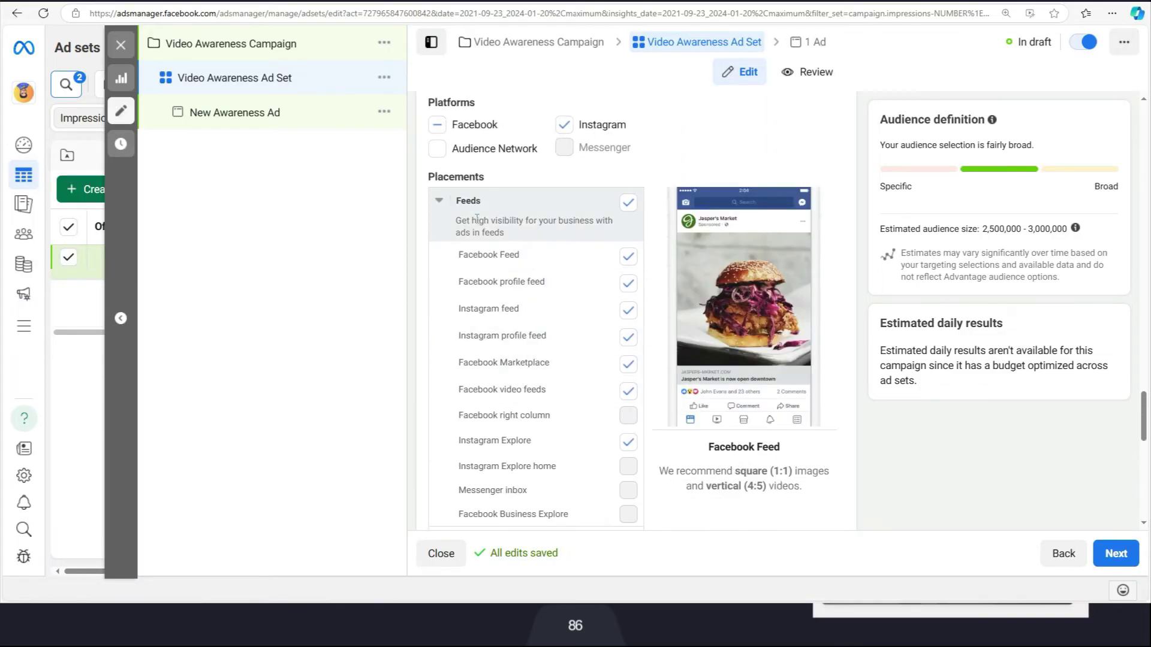
{"action": "scroll", "coordinate": [517, 373], "scroll_direction": "down", "scroll_amount": 5}
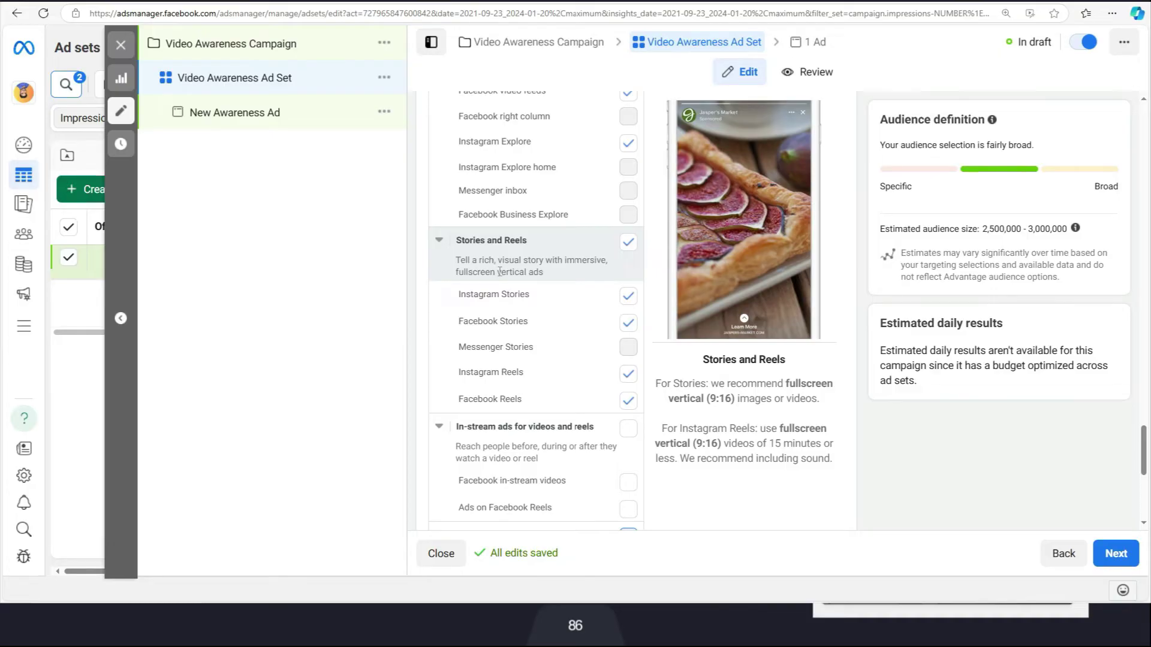
{"action": "scroll", "coordinate": [503, 321], "scroll_direction": "down", "scroll_amount": 6}
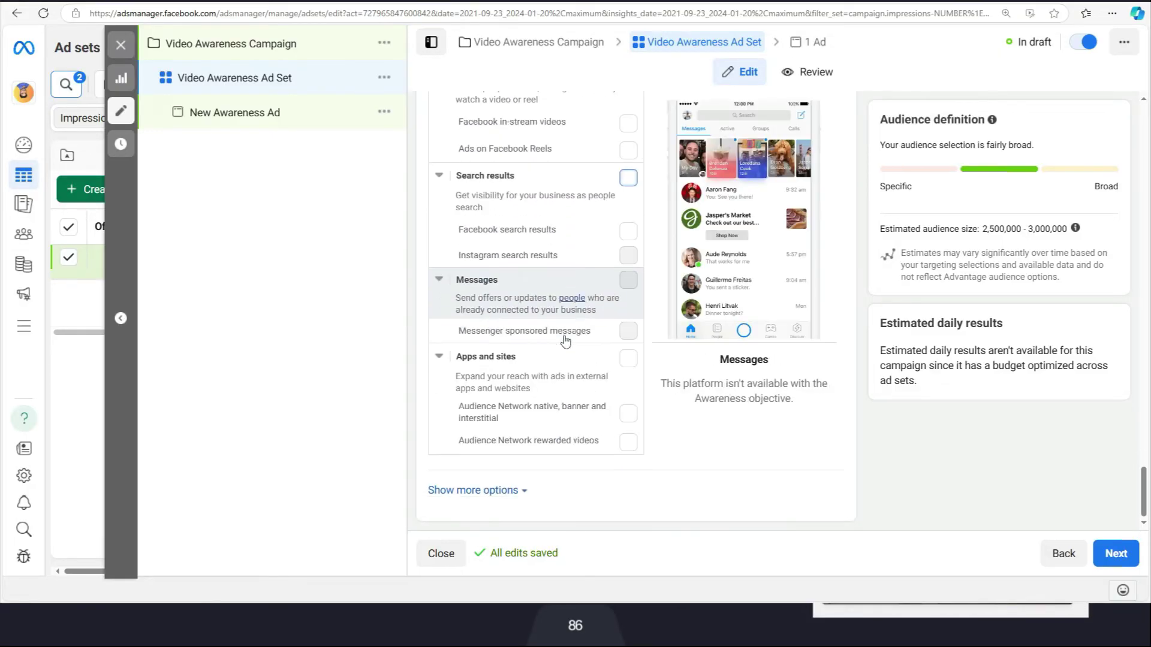
Step: Proceed to the ad level and rename the ad as "video Awareness Ad"
{"action": "left_click", "coordinate": [1115, 553]}
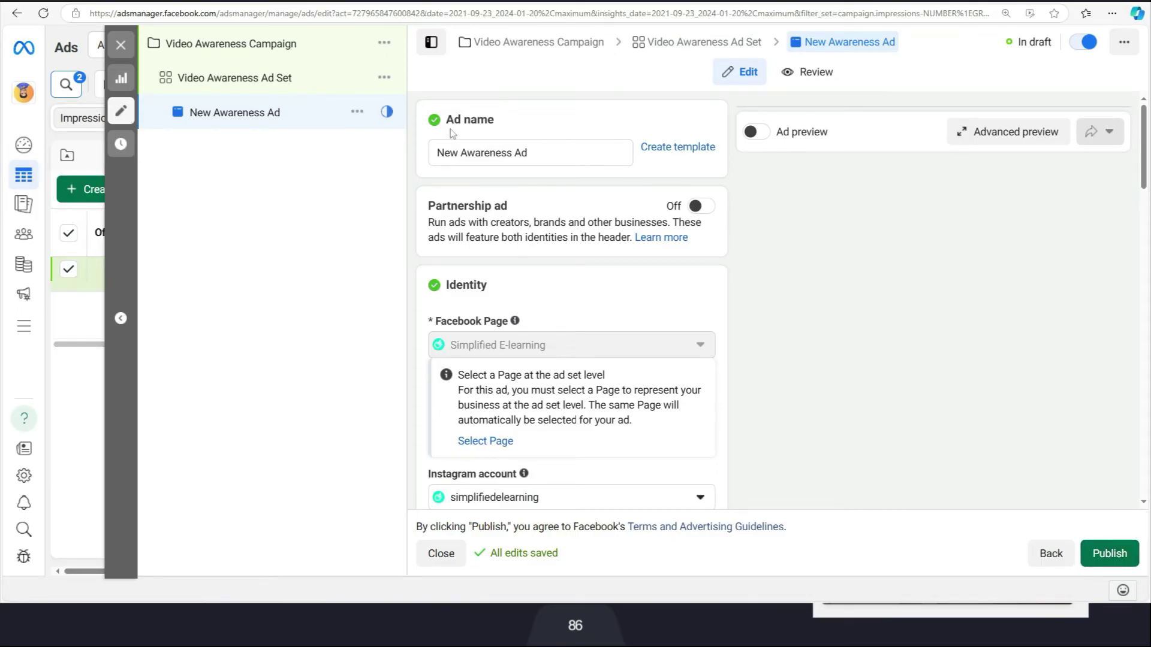
{"action": "double_click", "coordinate": [458, 152]}
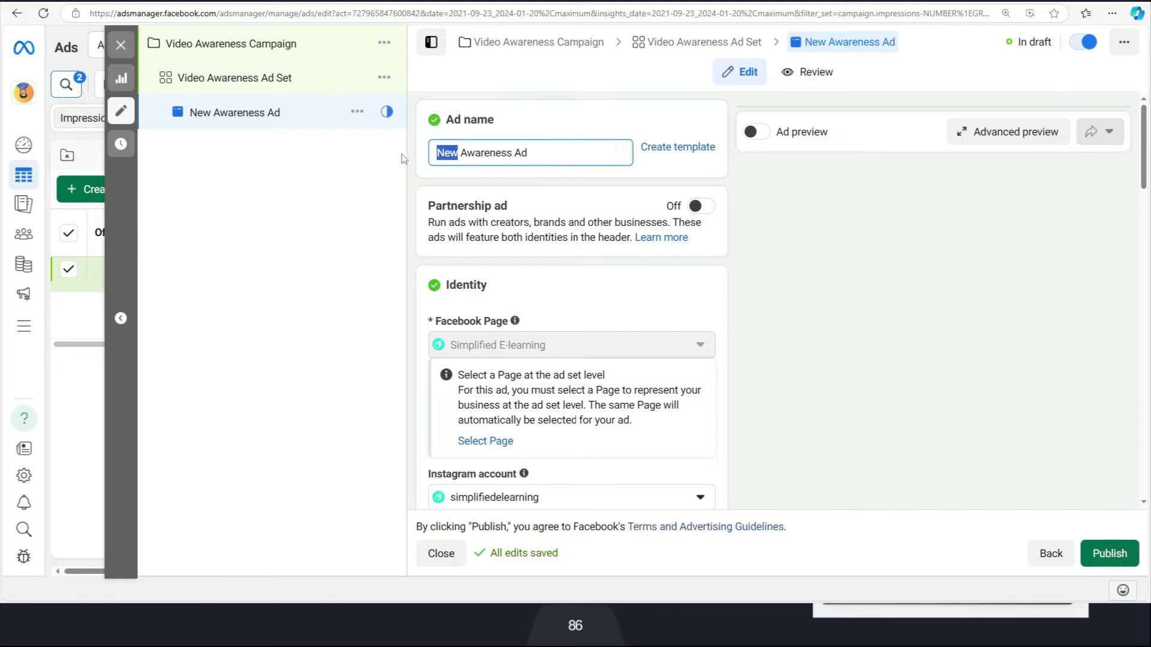
{"action": "type", "text": "video"}
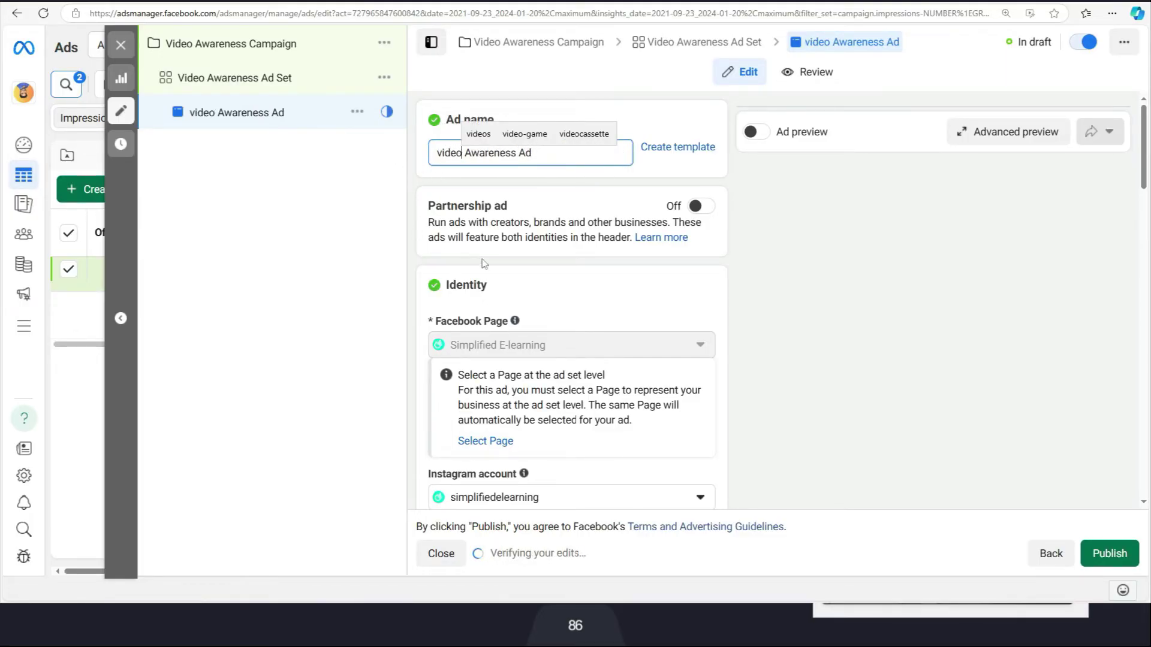
{"action": "left_click", "coordinate": [515, 254]}
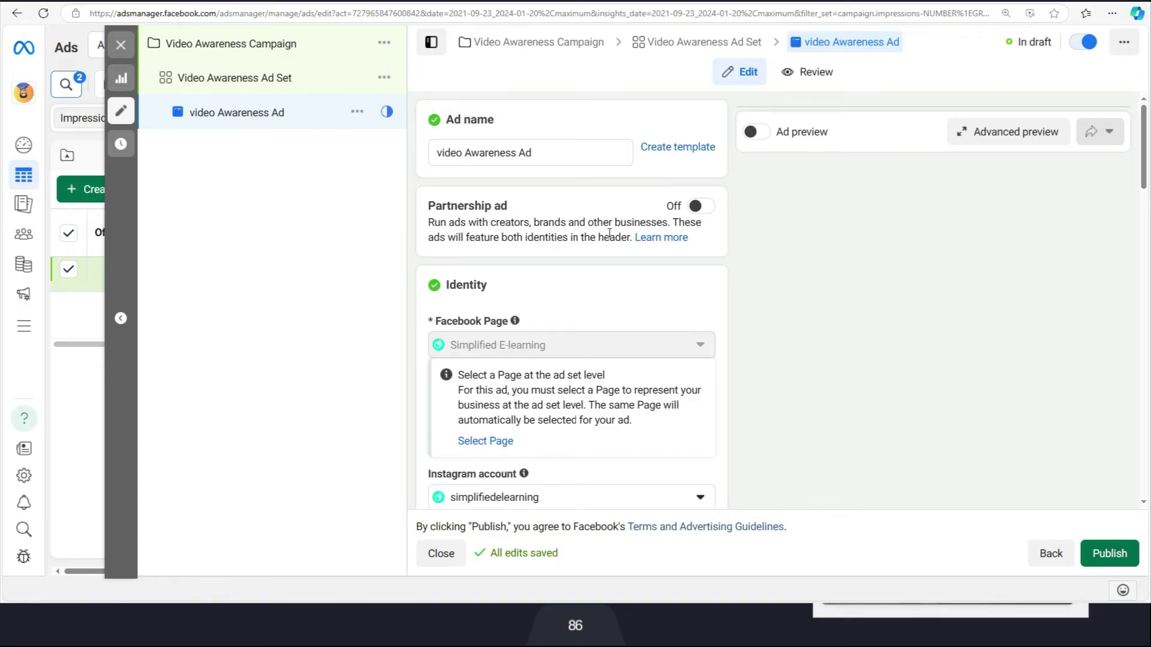
Step: Add the account video Day 3.mp4 as the ad creative's media and continue to trimming
{"action": "scroll", "coordinate": [587, 250], "scroll_direction": "down", "scroll_amount": 3}
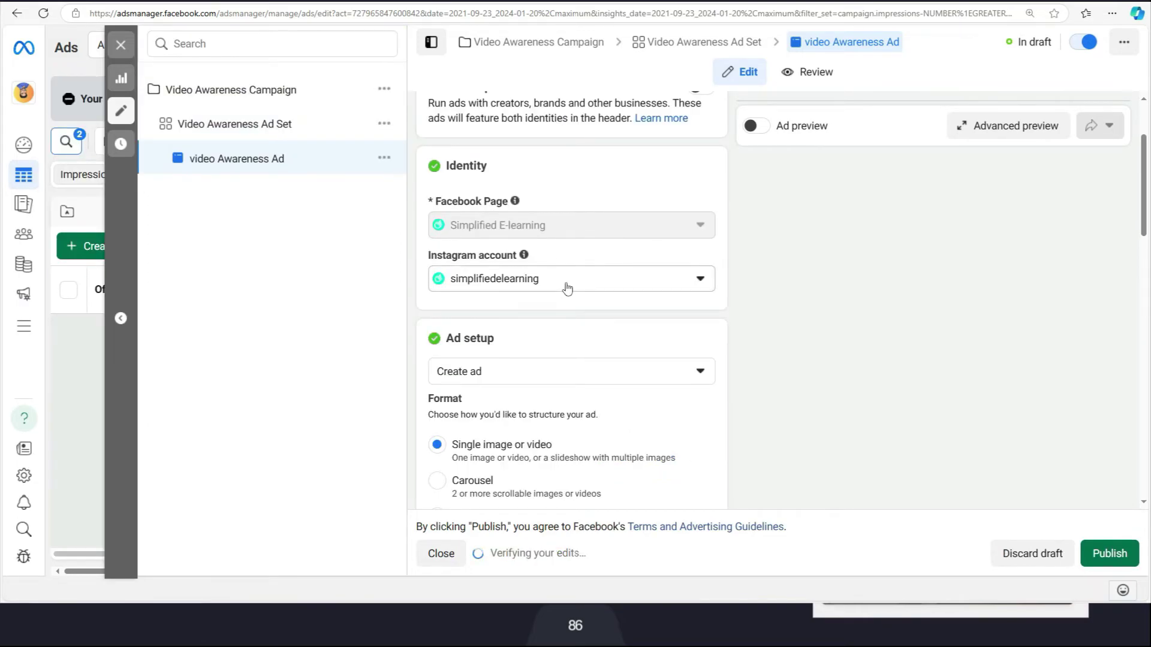
{"action": "scroll", "coordinate": [567, 289], "scroll_direction": "down", "scroll_amount": 3}
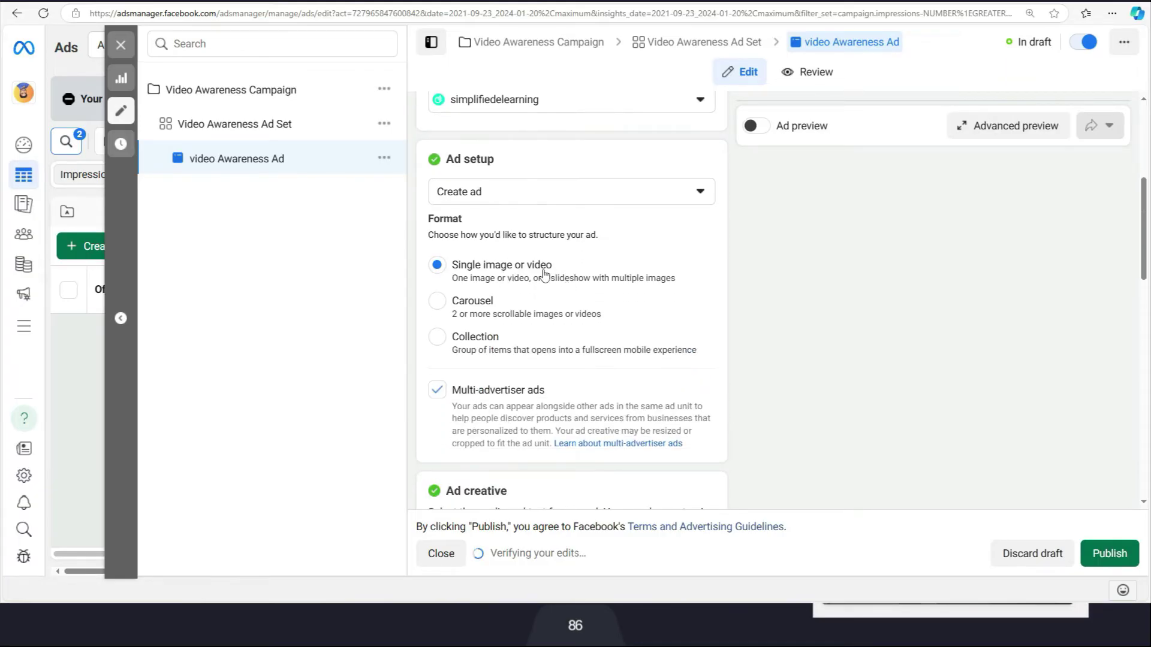
{"action": "scroll", "coordinate": [532, 302], "scroll_direction": "down", "scroll_amount": 5}
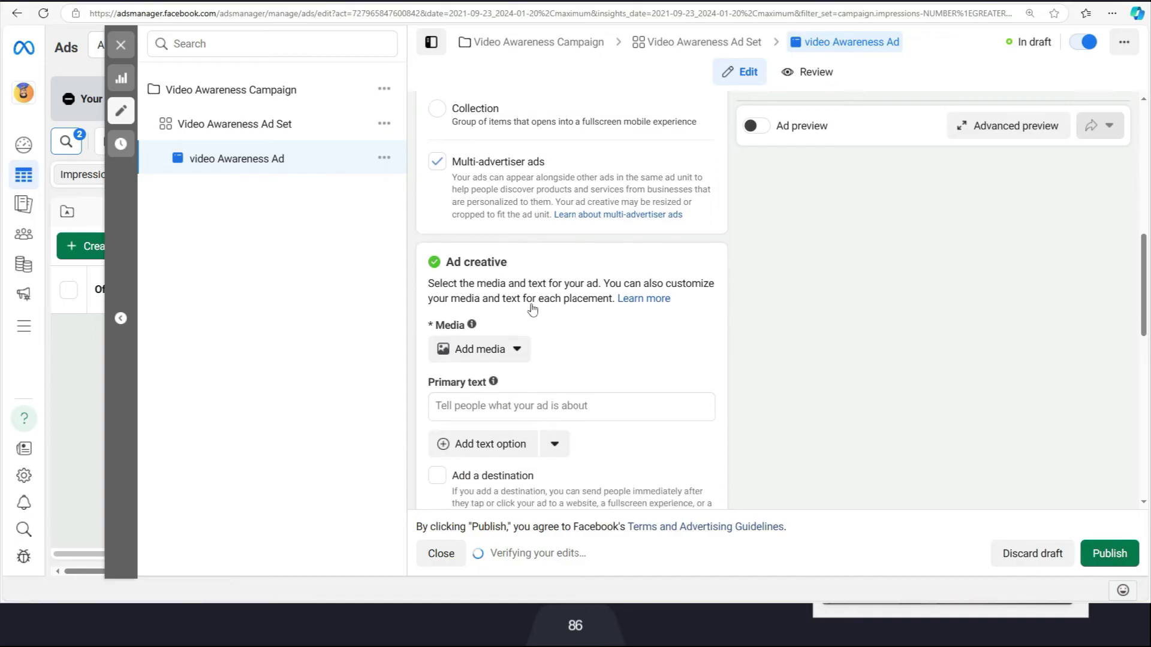
{"action": "scroll", "coordinate": [533, 311], "scroll_direction": "down", "scroll_amount": 2}
{"action": "scroll", "coordinate": [456, 150], "scroll_direction": "up", "scroll_amount": 1}
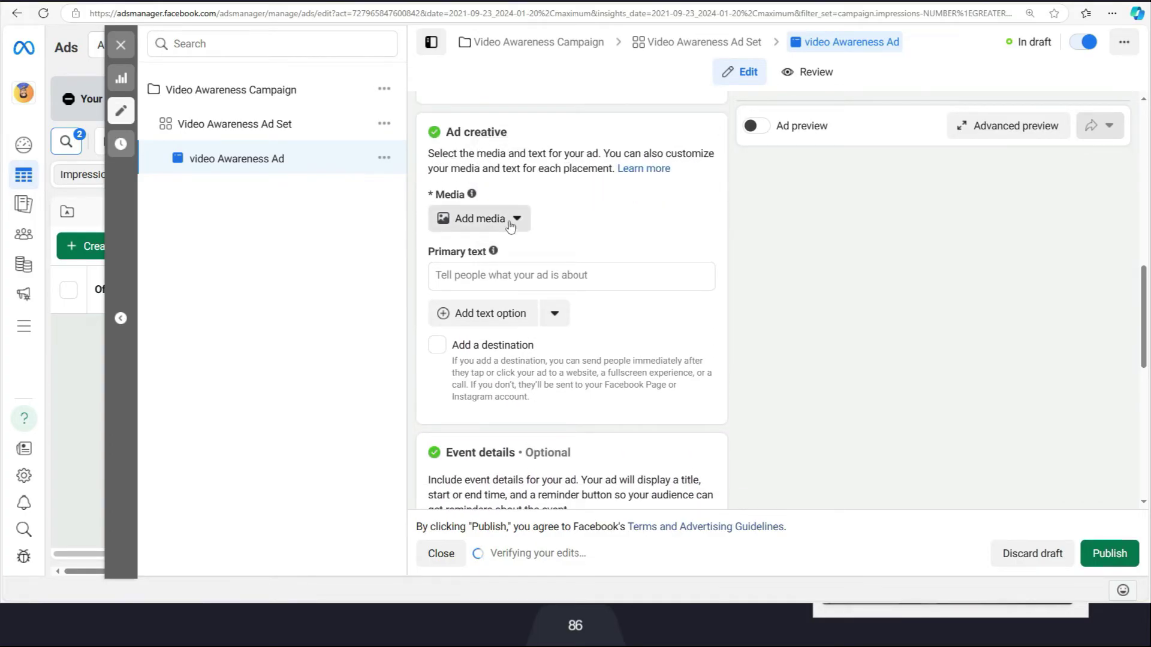
{"action": "left_click", "coordinate": [510, 225]}
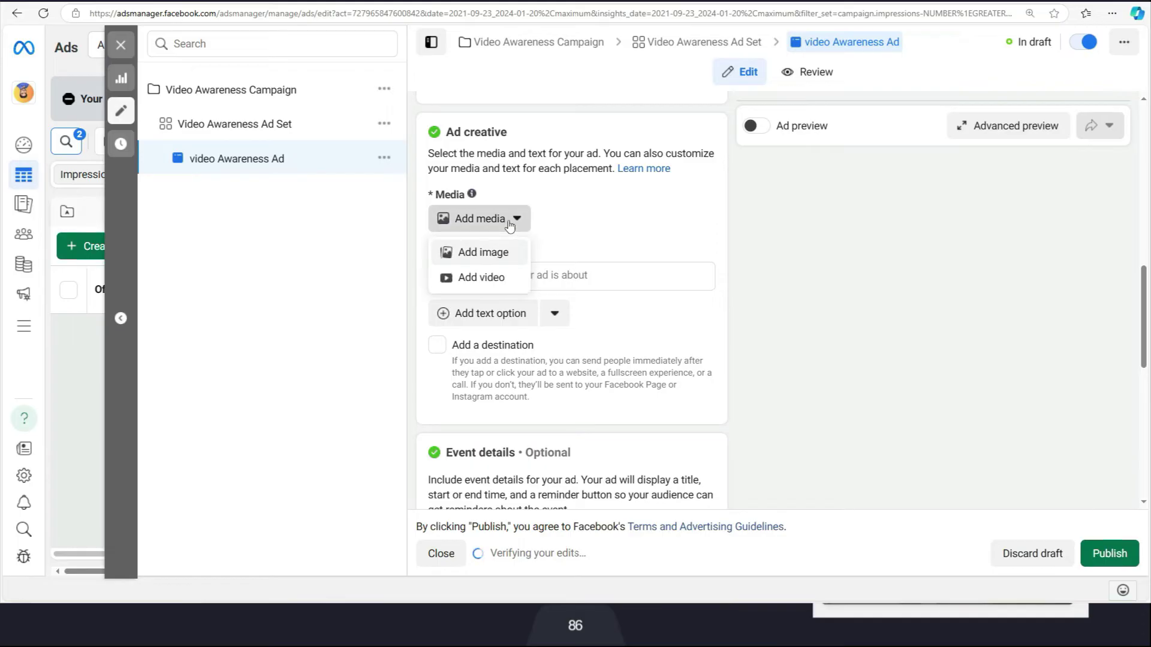
{"action": "left_click", "coordinate": [481, 279]}
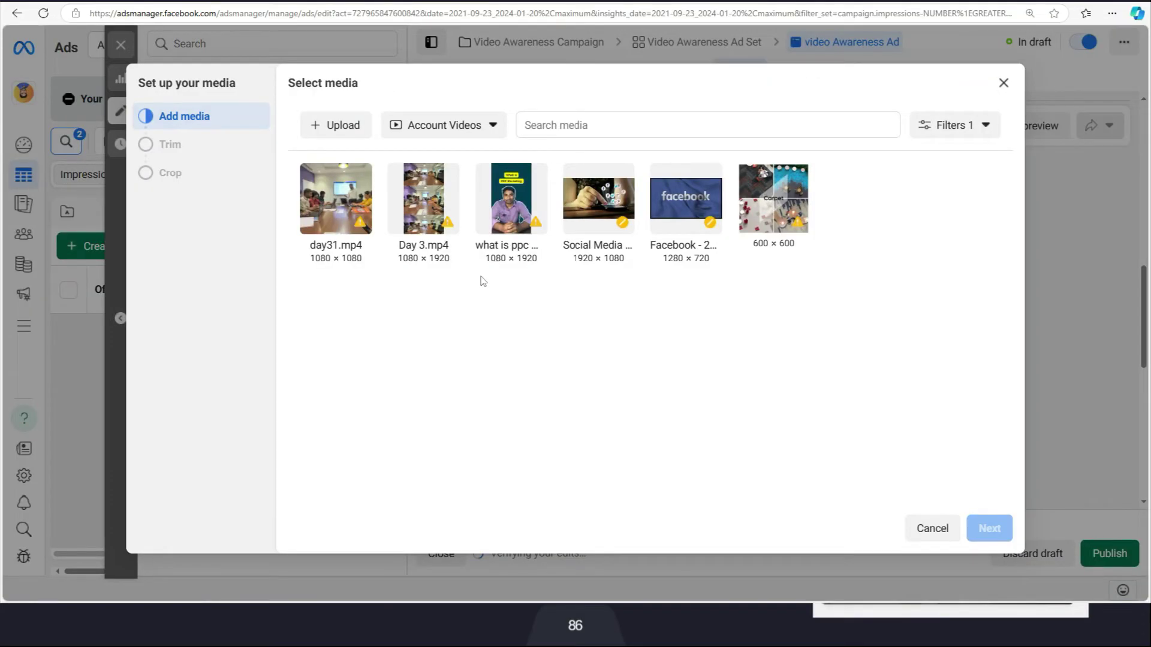
{"action": "left_click", "coordinate": [427, 222]}
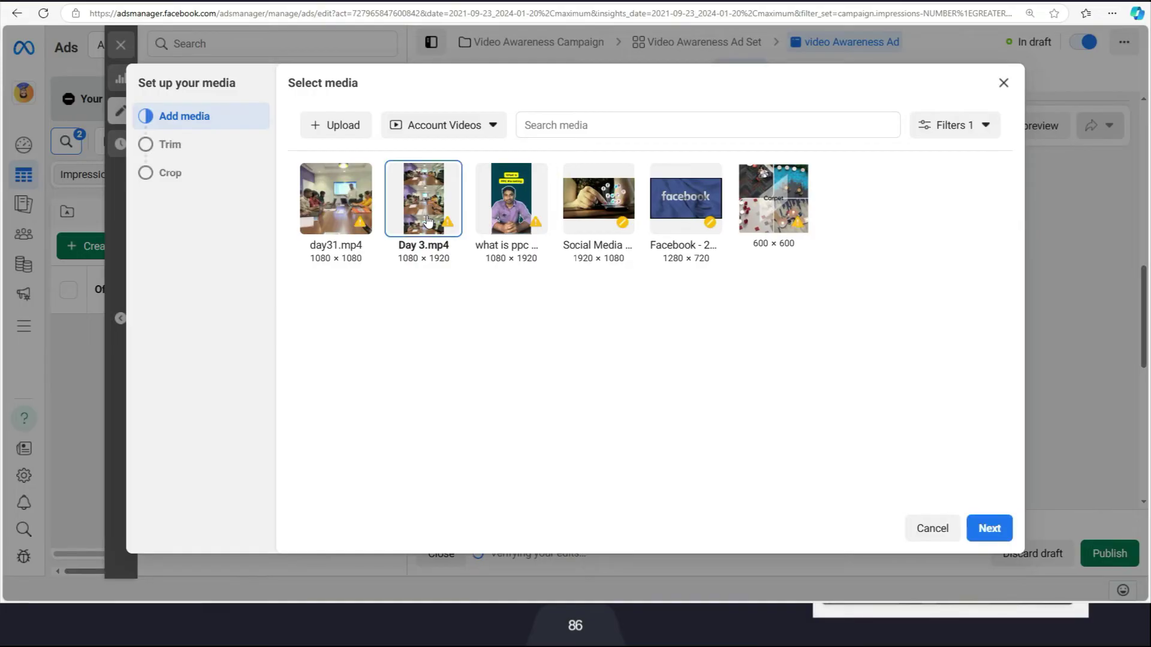
{"action": "left_click", "coordinate": [990, 528]}
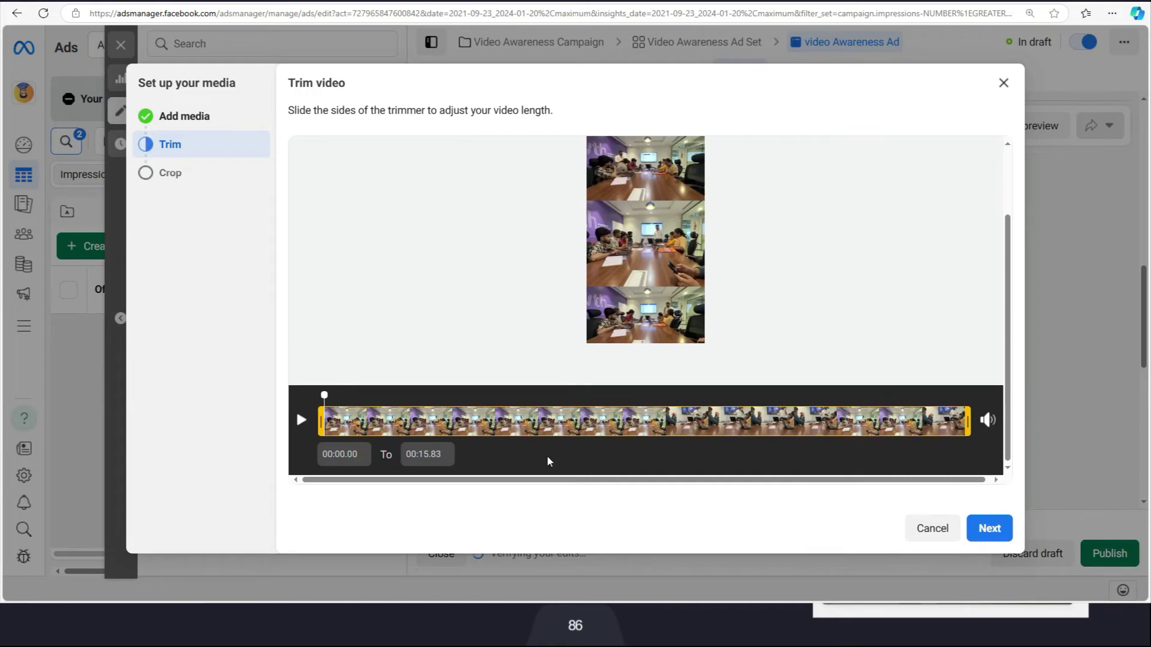
Step: Trim the video to end at about 00:09.53 and review its crops for Stories and Reels and Feeds
{"action": "left_click_drag", "start_coordinate": [971, 422], "coordinate": [711, 432]}
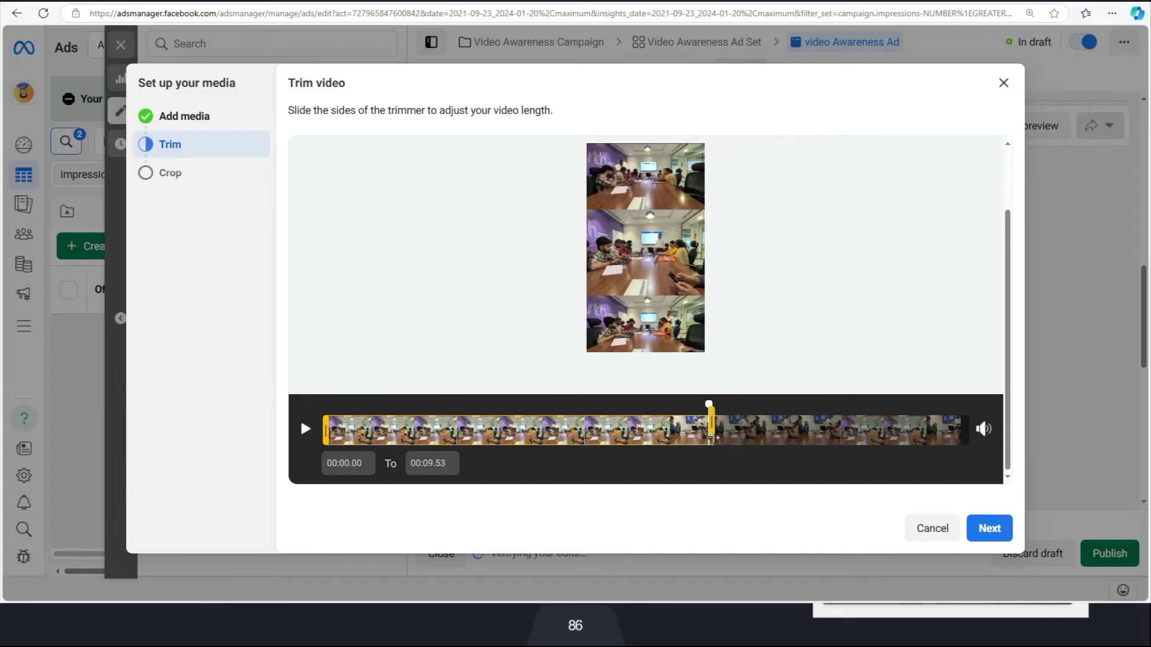
{"action": "left_click", "coordinate": [989, 530]}
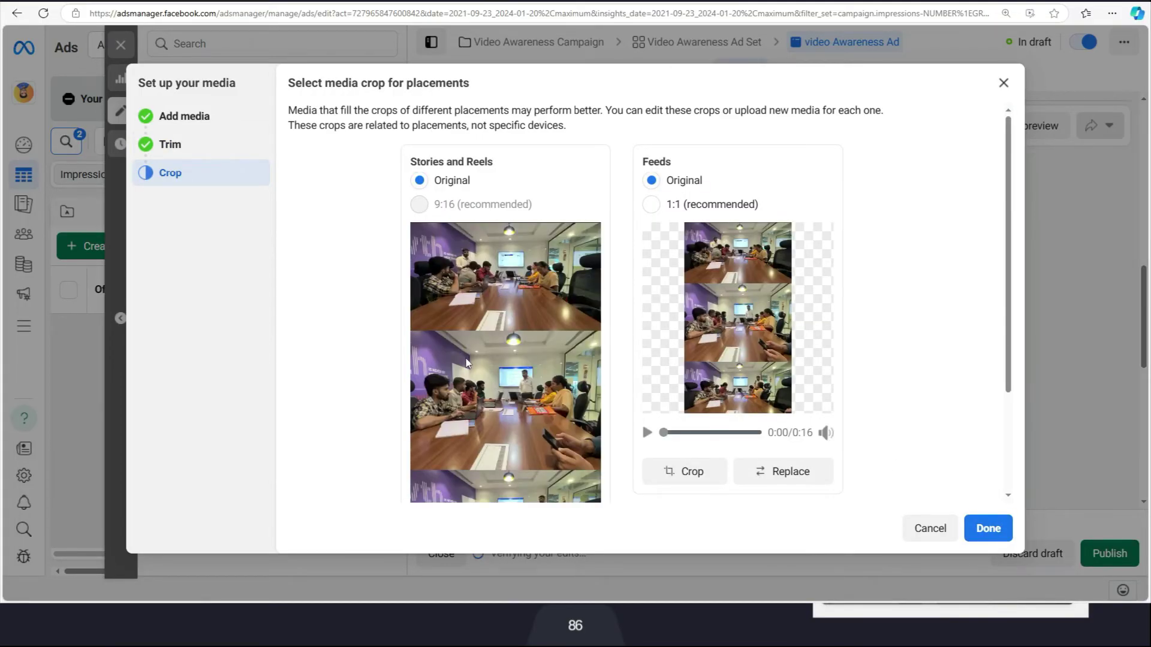
{"action": "scroll", "coordinate": [473, 367], "scroll_direction": "down", "scroll_amount": 2}
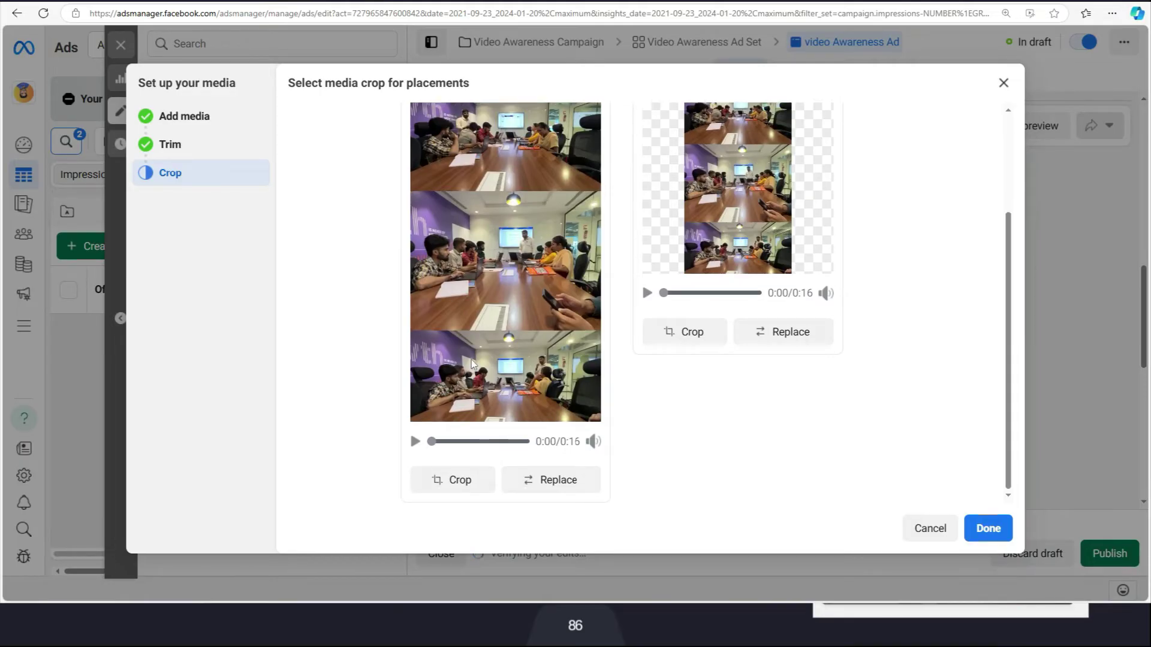
{"action": "scroll", "coordinate": [471, 360], "scroll_direction": "up", "scroll_amount": 2}
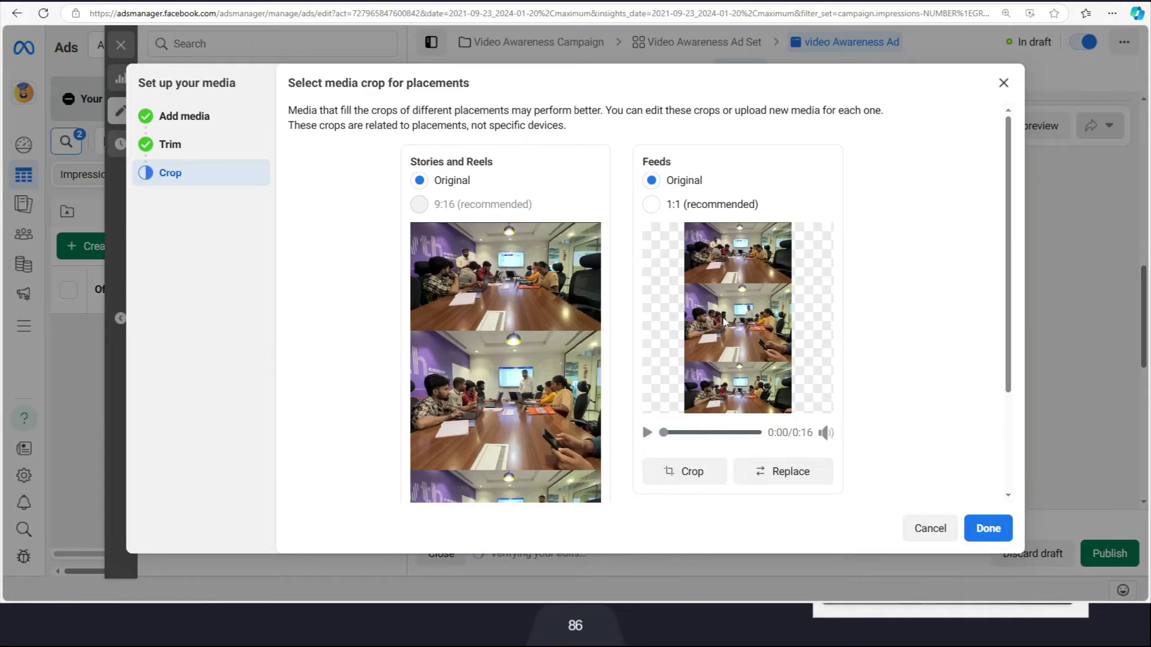
Step: Replace the Feeds media with day31.mp4, finish the media setup, and check the media assigned to each placement group
{"action": "left_click", "coordinate": [786, 473]}
{"action": "left_click", "coordinate": [339, 214]}
{"action": "mouse_move", "coordinate": [375, 229]}
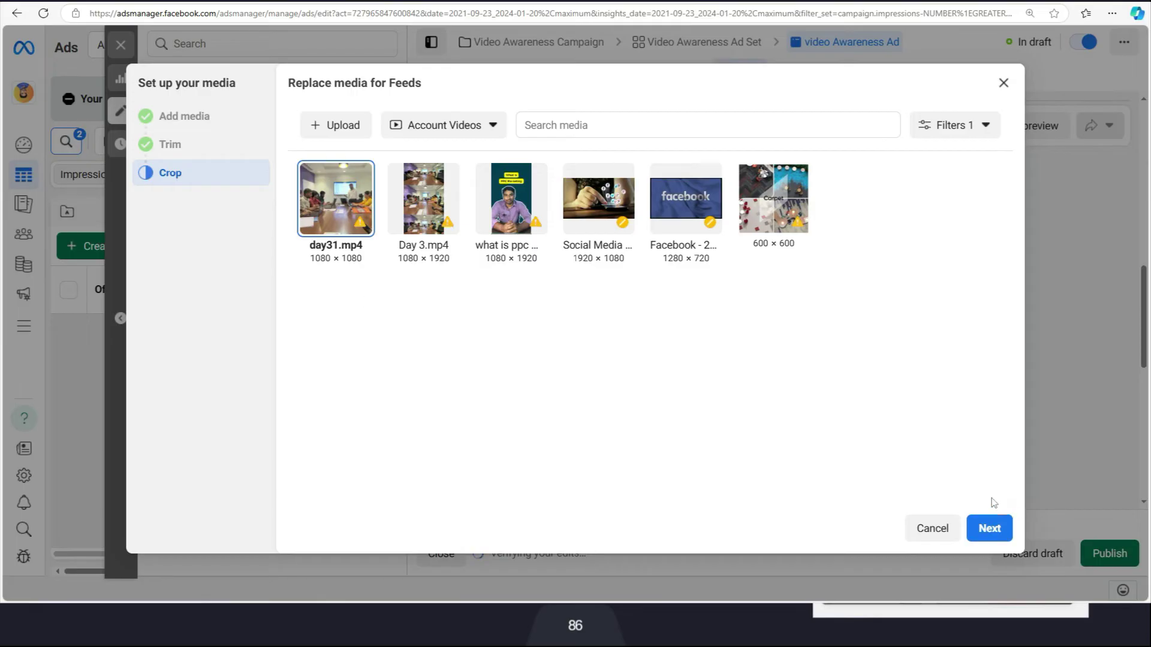
{"action": "left_click", "coordinate": [989, 530]}
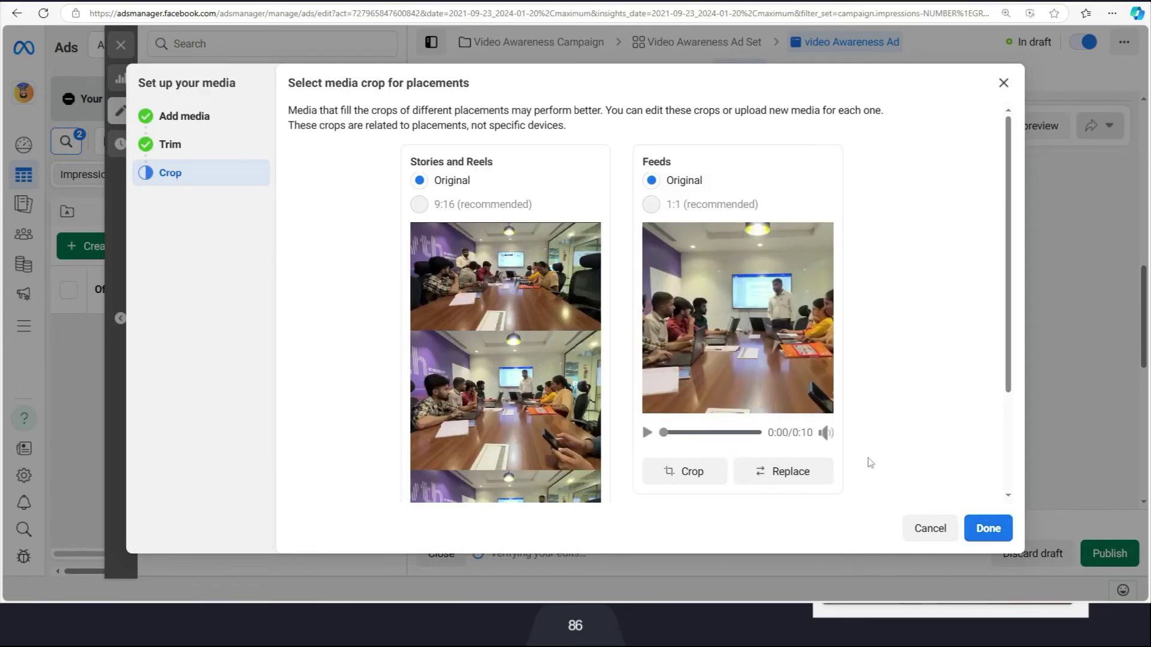
{"action": "scroll", "coordinate": [727, 447], "scroll_direction": "down", "scroll_amount": 3}
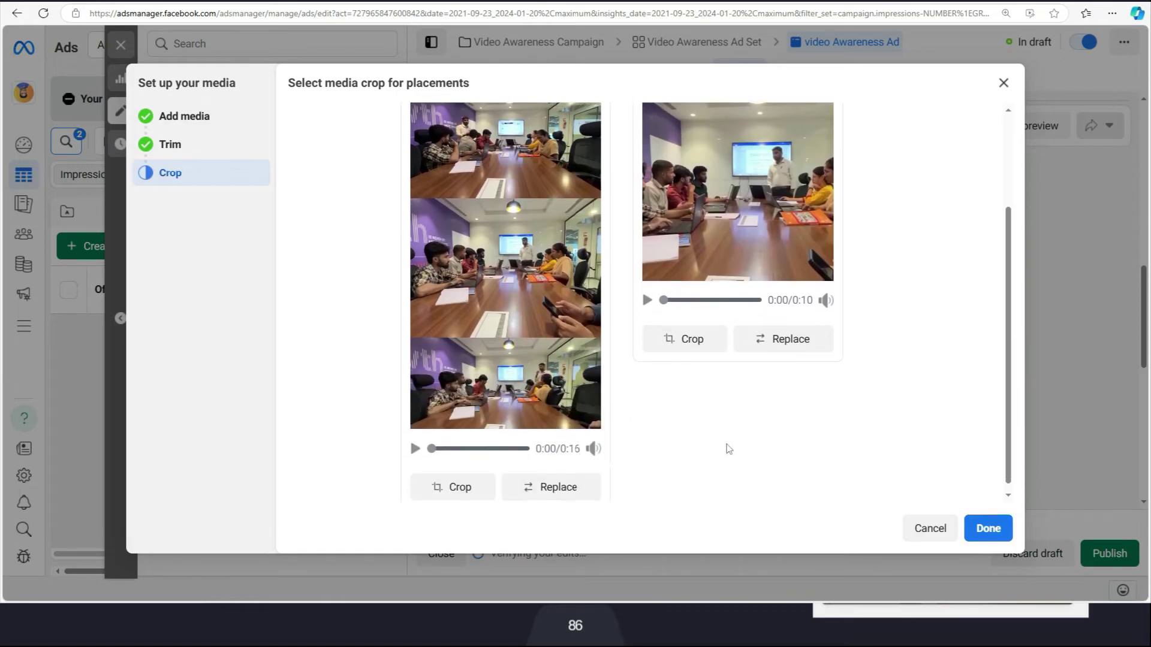
{"action": "left_click", "coordinate": [983, 531]}
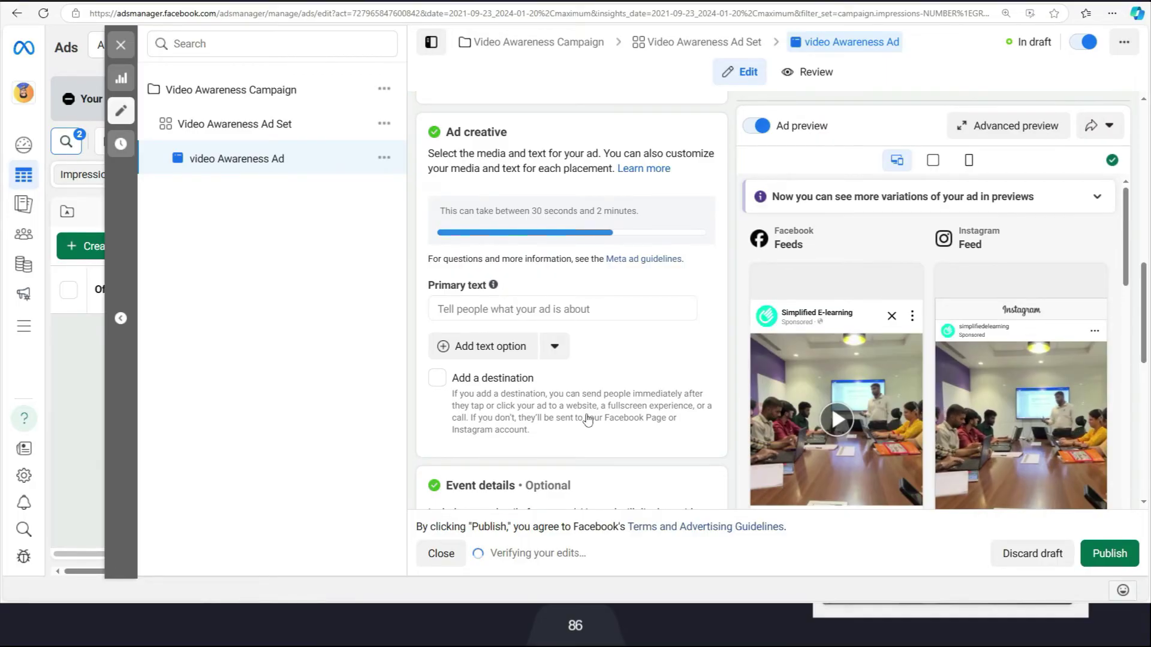
{"action": "mouse_move", "coordinate": [501, 259]}
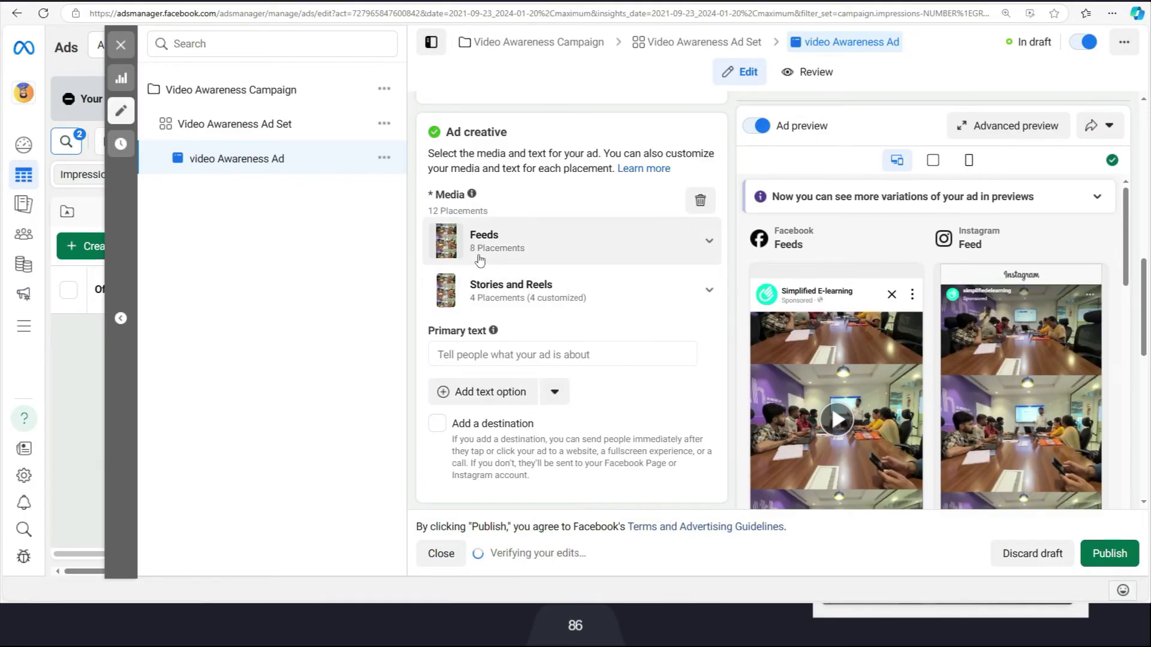
{"action": "mouse_move", "coordinate": [505, 286]}
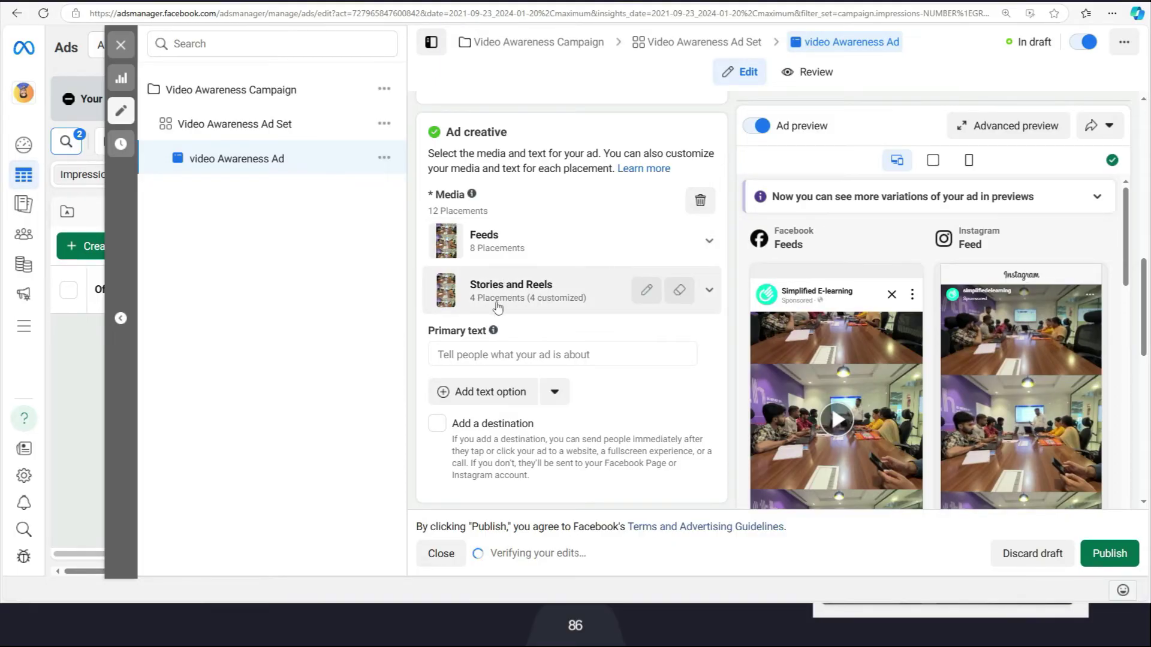
Step: Set the ad's primary text to "Upgrade Your Digital Marketing Skills" with correct word spacing
{"action": "left_click", "coordinate": [509, 350]}
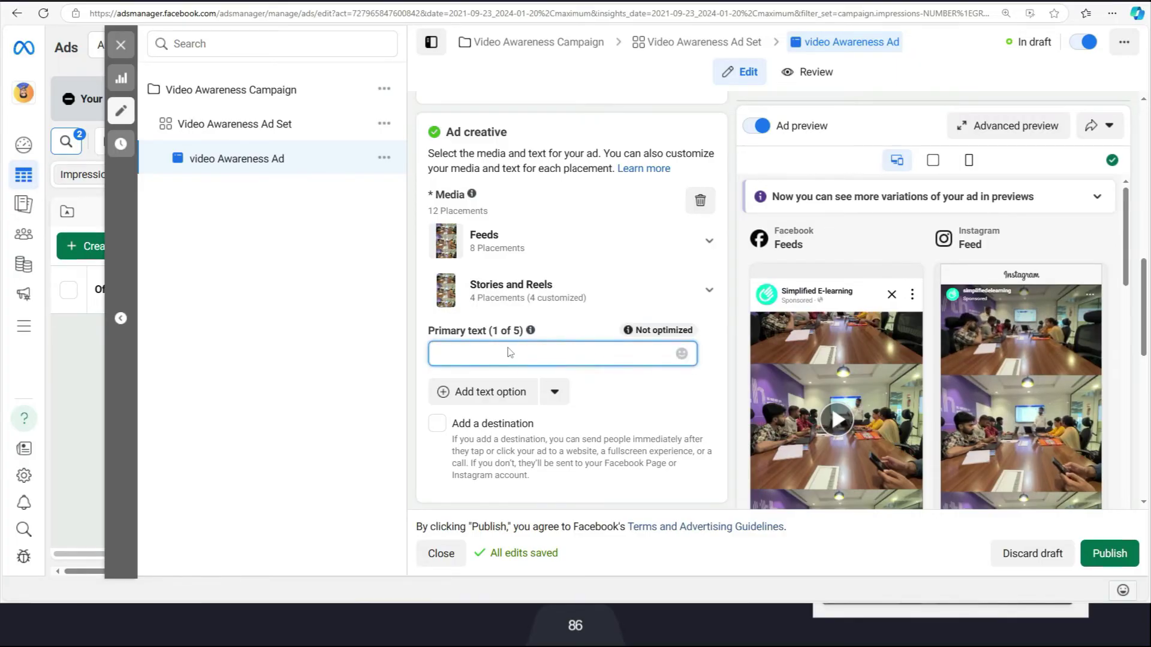
{"action": "type", "text": "Upgrade Your Digital Marketing Skills"}
{"action": "scroll", "coordinate": [440, 373], "scroll_direction": "down", "scroll_amount": 2}
{"action": "key", "text": "Home"}
{"action": "key", "text": "BackSpace"}
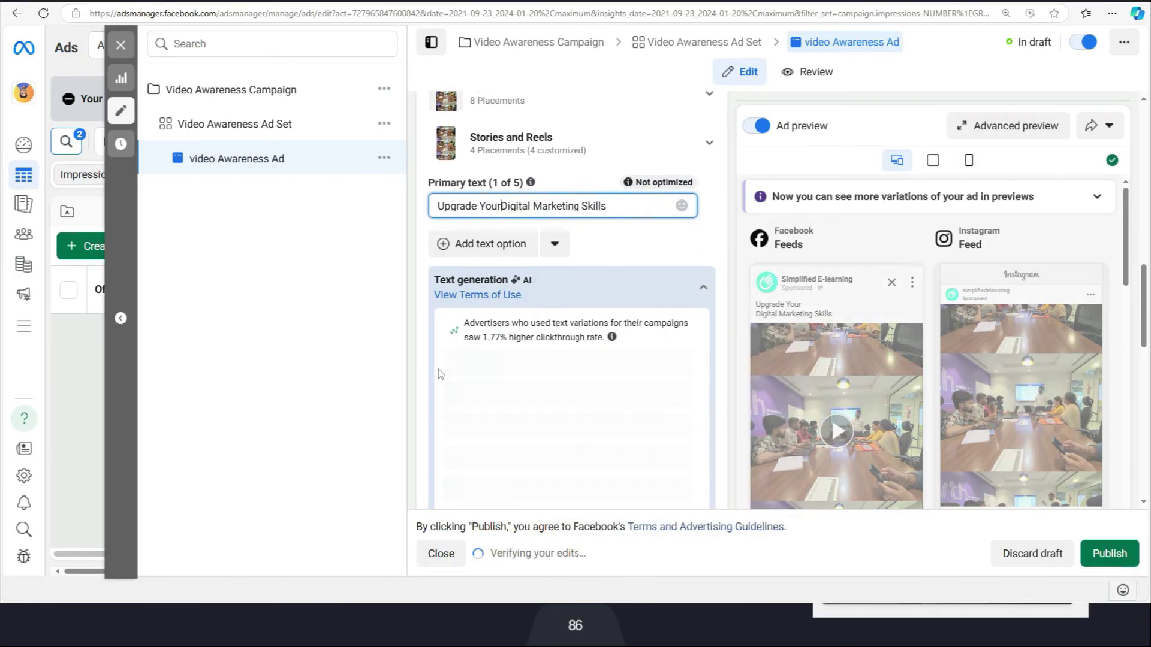
{"action": "left_click", "coordinate": [635, 223]}
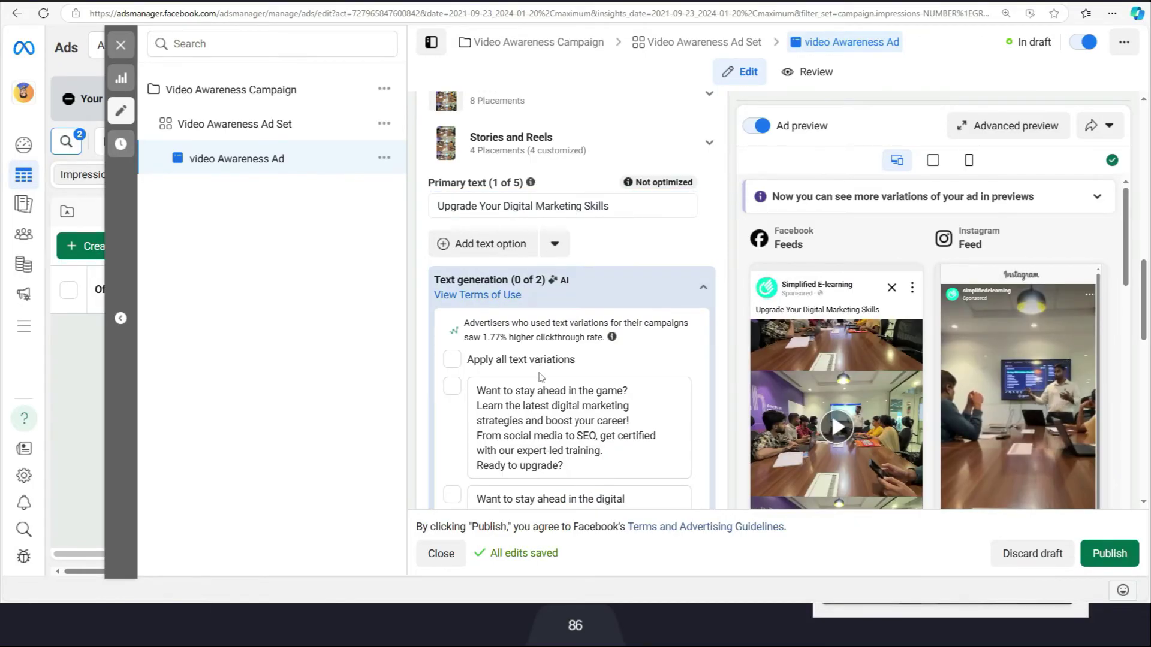
Step: Review the AI-generated primary text suggestions and apply all of the text variations
{"action": "scroll", "coordinate": [541, 376], "scroll_direction": "down", "scroll_amount": 3}
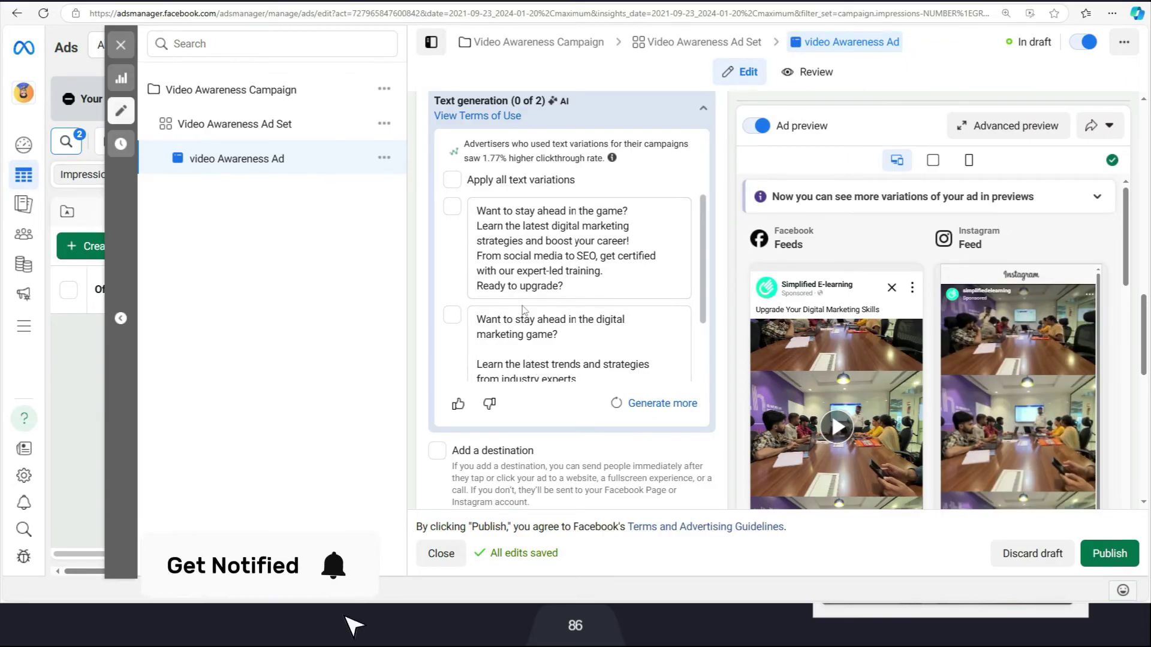
{"action": "scroll", "coordinate": [524, 310], "scroll_direction": "down", "scroll_amount": 2}
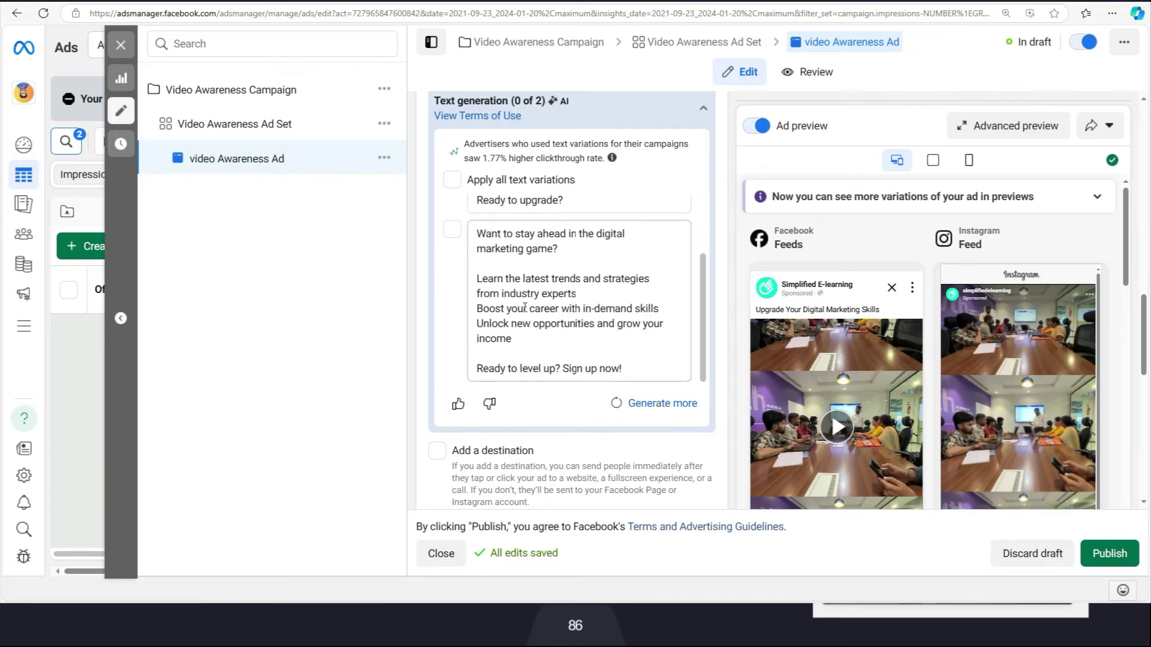
{"action": "scroll", "coordinate": [498, 270], "scroll_direction": "up", "scroll_amount": 2}
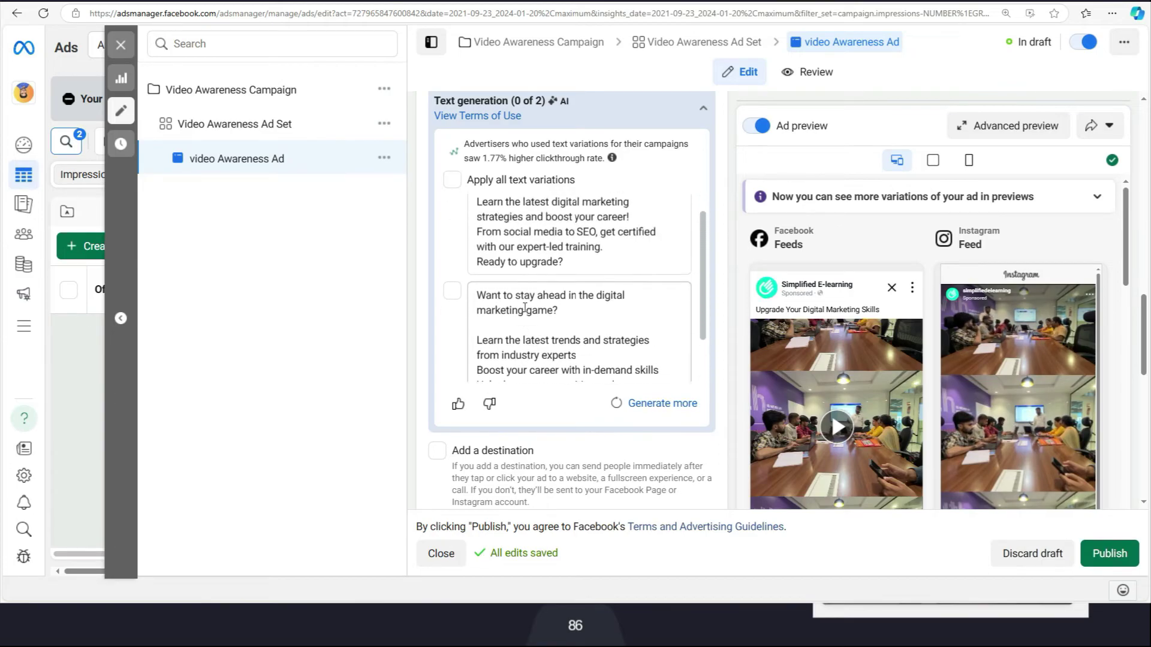
{"action": "left_click", "coordinate": [453, 185]}
Step: Enable adding a destination to the ad creative
{"action": "scroll", "coordinate": [575, 408], "scroll_direction": "down", "scroll_amount": 1}
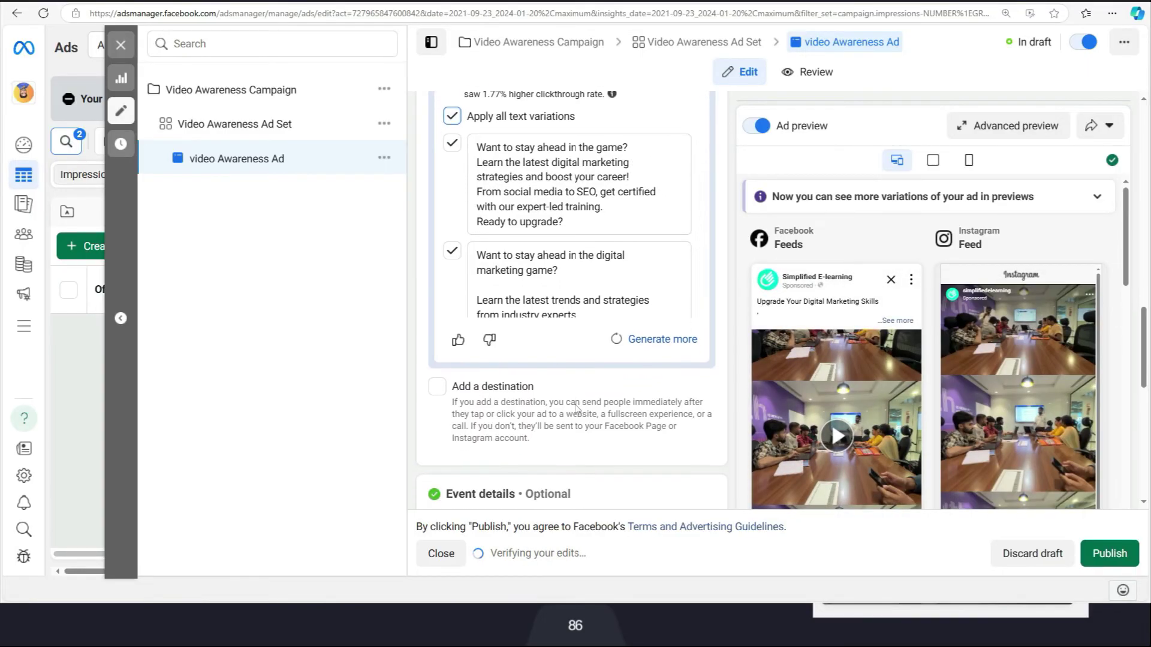
{"action": "scroll", "coordinate": [575, 408], "scroll_direction": "down", "scroll_amount": 2}
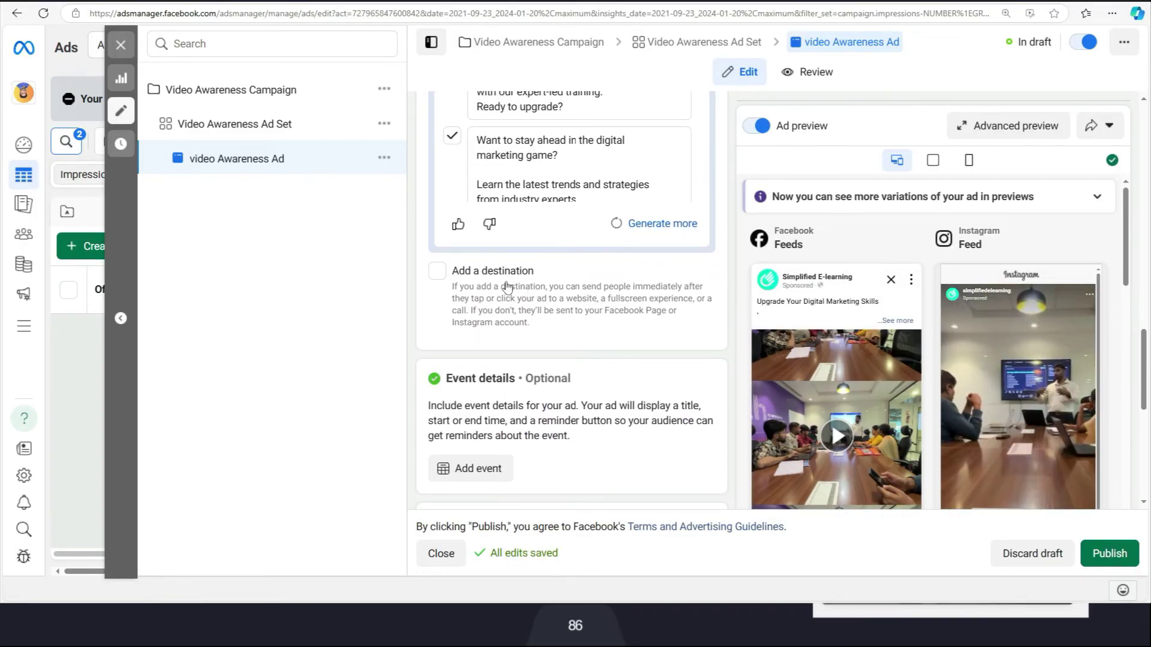
{"action": "left_click", "coordinate": [436, 271]}
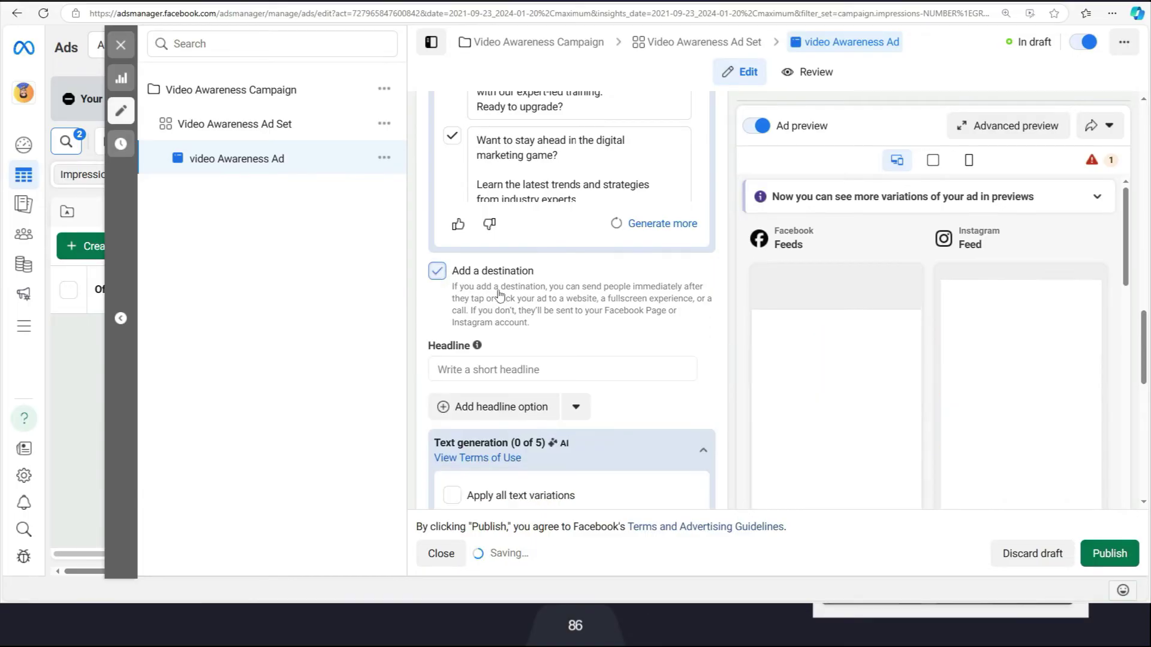
Step: Apply the generated headline variations "Elevate Your Digital Skills" and "Digital Marketing Skills Upgrade", and check the remaining suggestions
{"action": "scroll", "coordinate": [534, 303], "scroll_direction": "down", "scroll_amount": 3}
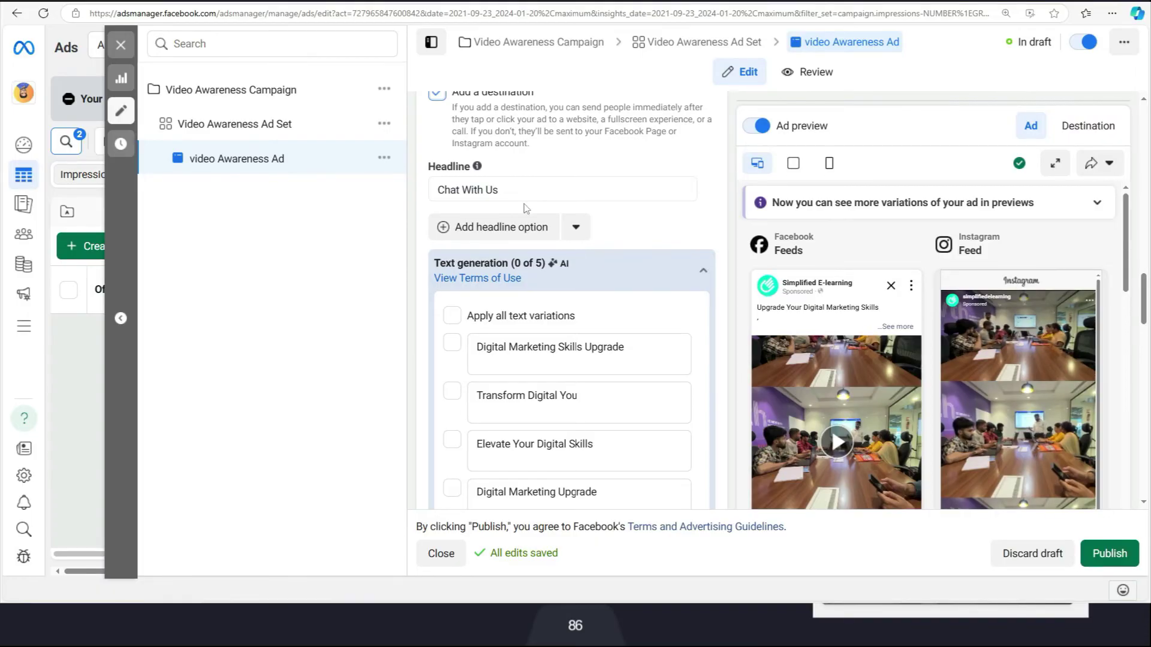
{"action": "scroll", "coordinate": [525, 208], "scroll_direction": "down", "scroll_amount": 3}
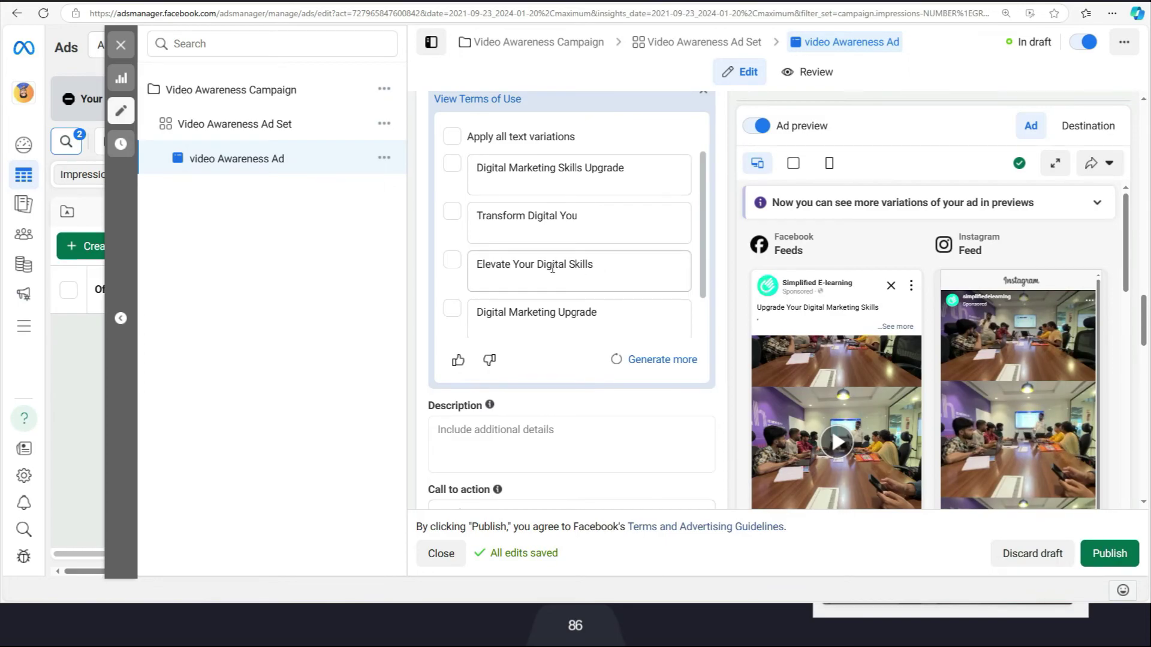
{"action": "left_click", "coordinate": [452, 260]}
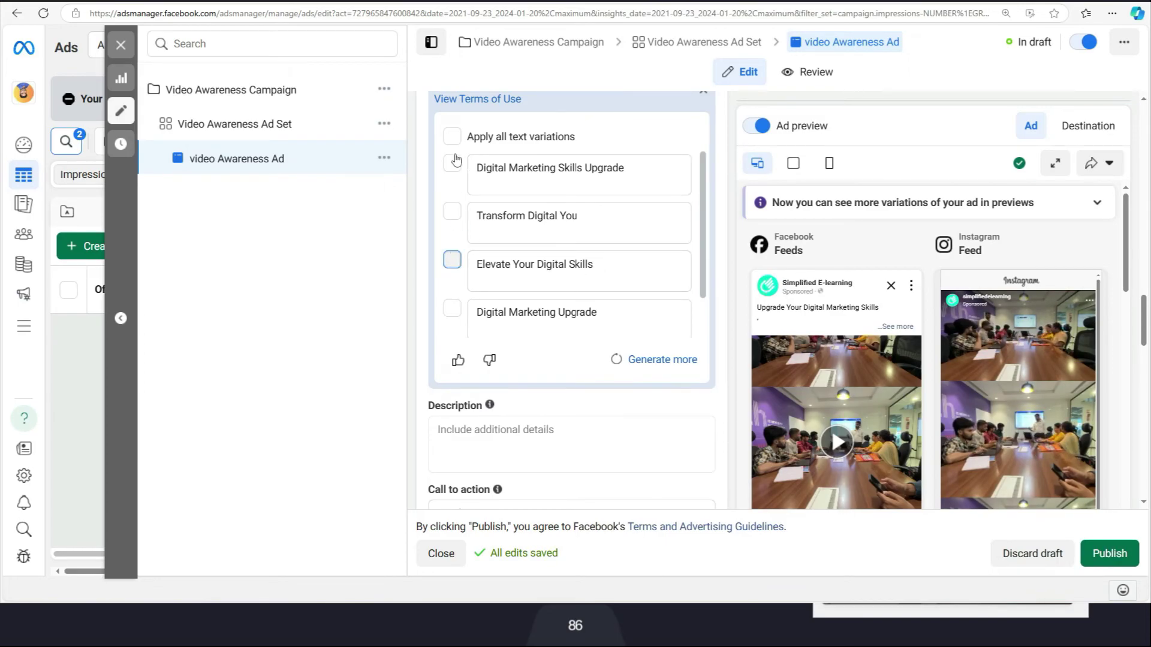
{"action": "left_click", "coordinate": [454, 170]}
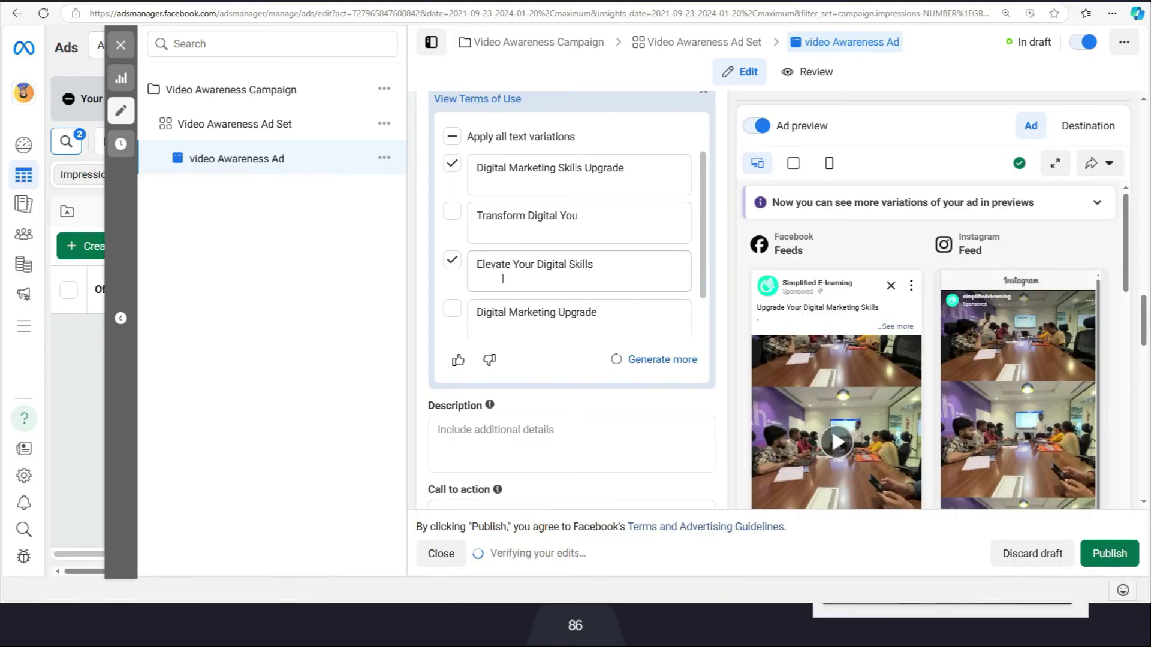
{"action": "scroll", "coordinate": [502, 279], "scroll_direction": "down", "scroll_amount": 1}
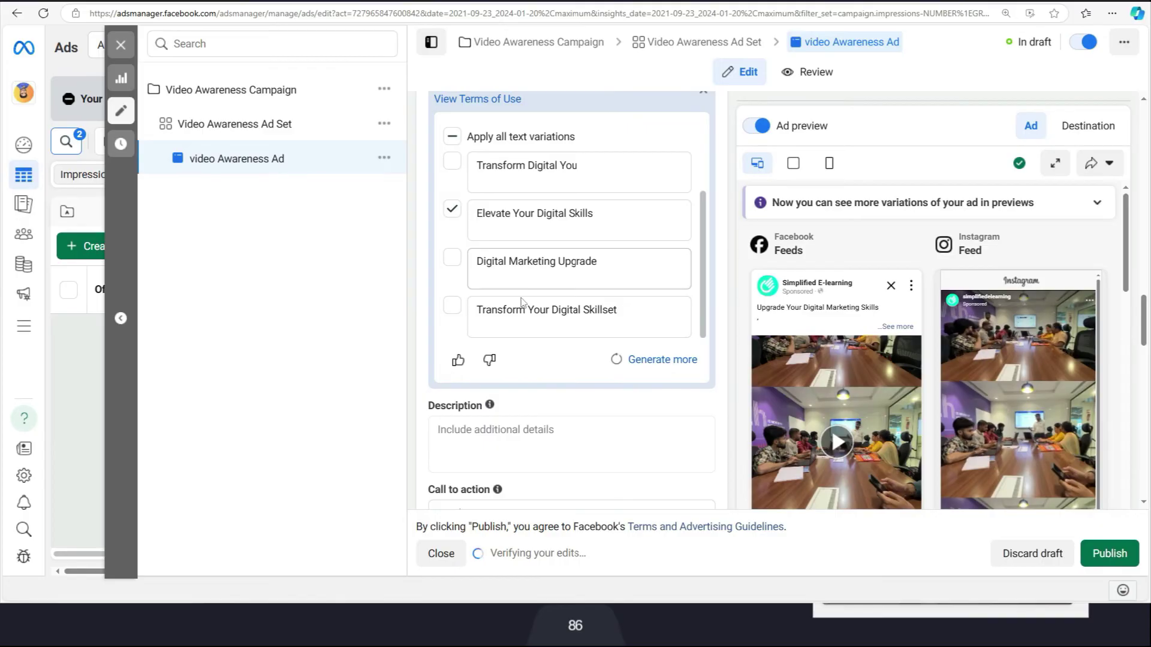
Step: Set the description to "Helping you to grow your career in Digital Marketing using proven, effective, and modern marketing strategies in Tamil." and open the call-to-action choice
{"action": "left_click", "coordinate": [507, 431]}
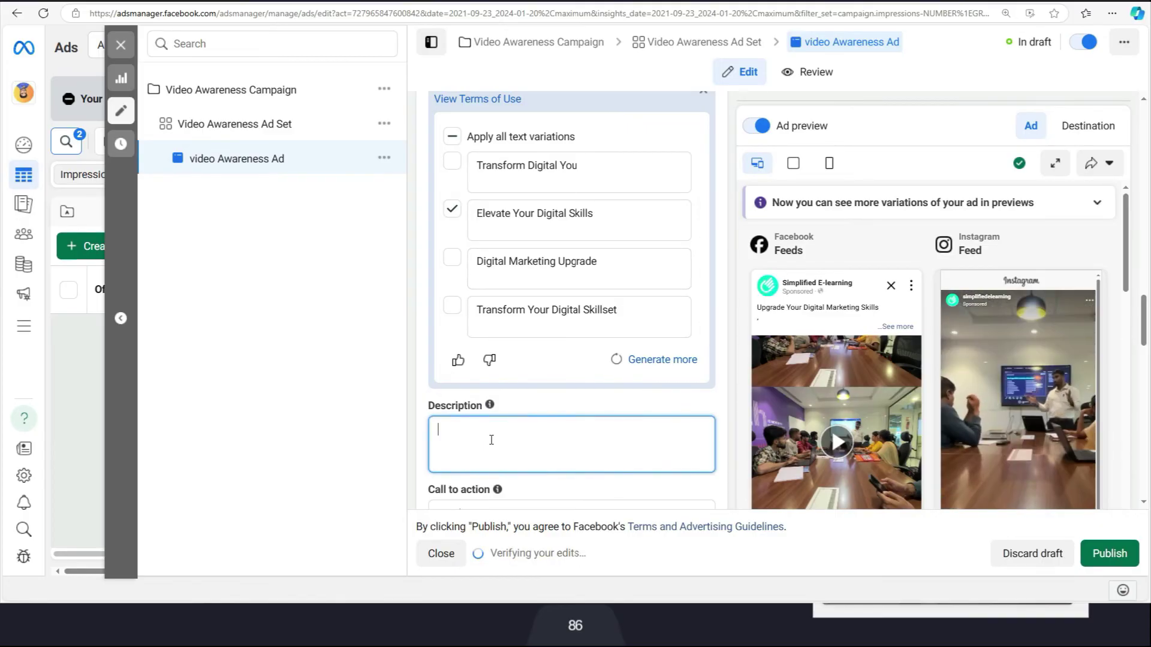
{"action": "type", "text": "Helping you to grow your career in Digital Marketing using proven, effective, and modern marketing strategies in Tamil."}
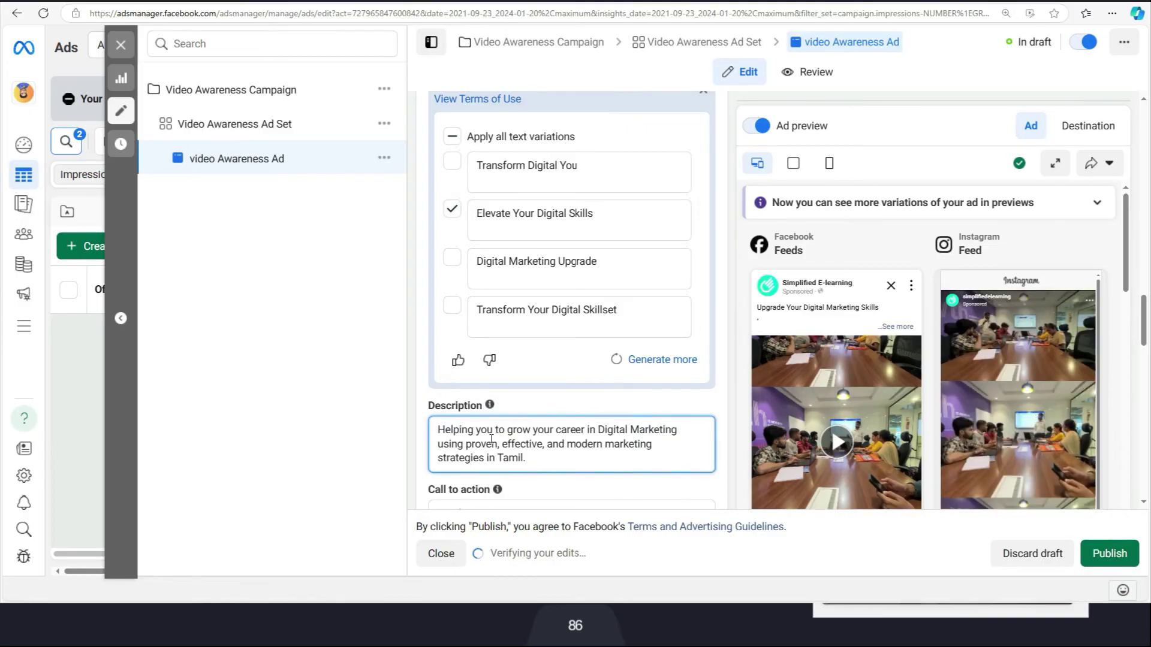
{"action": "scroll", "coordinate": [492, 439], "scroll_direction": "down", "scroll_amount": 3}
{"action": "left_click", "coordinate": [585, 311]}
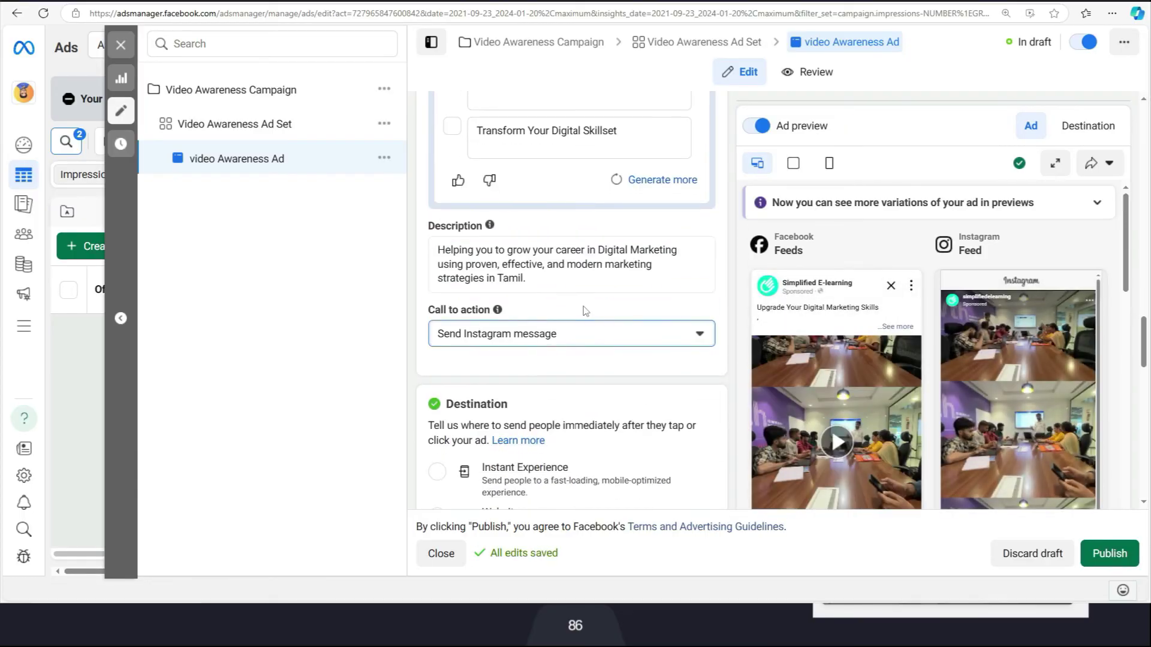
Step: Set the ad's call to action to Contact us and choose Website as its destination
{"action": "left_click", "coordinate": [552, 336]}
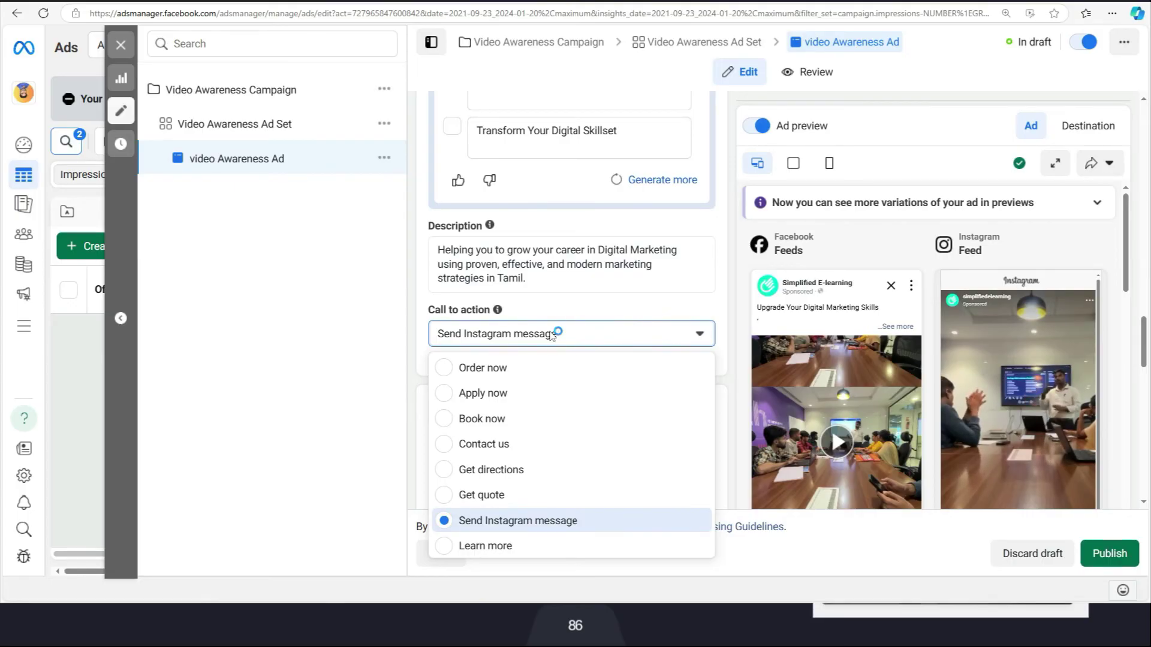
{"action": "left_click", "coordinate": [528, 444]}
{"action": "scroll", "coordinate": [529, 445], "scroll_direction": "down", "scroll_amount": 3}
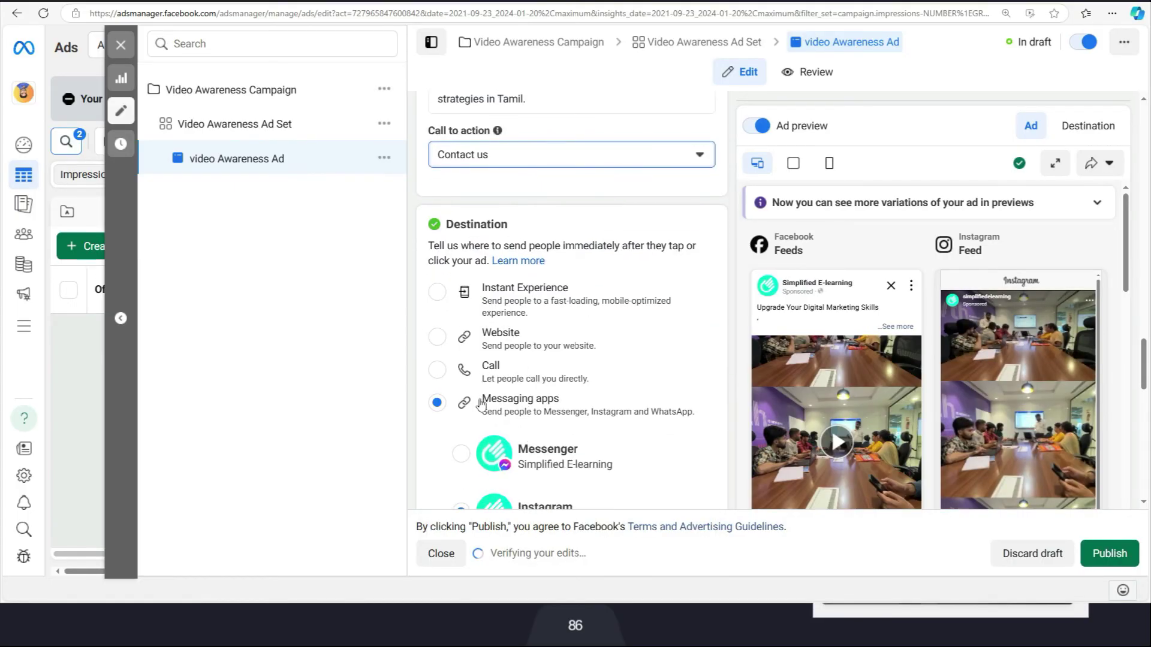
{"action": "left_click", "coordinate": [437, 339]}
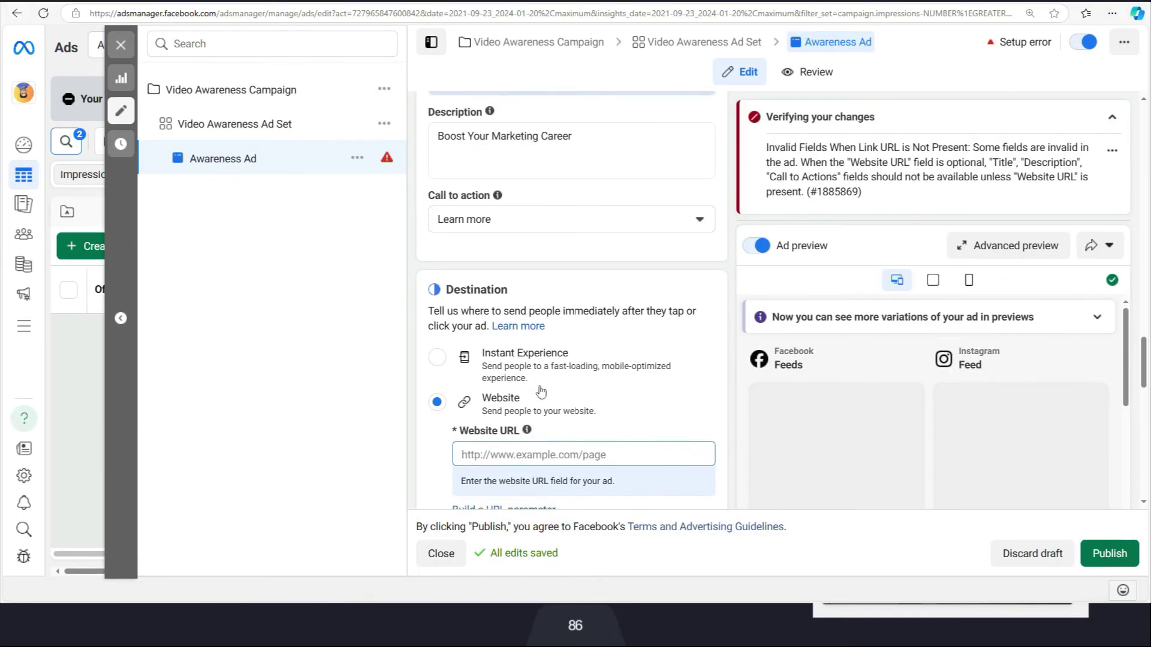
{"action": "scroll", "coordinate": [540, 390], "scroll_direction": "down", "scroll_amount": 1}
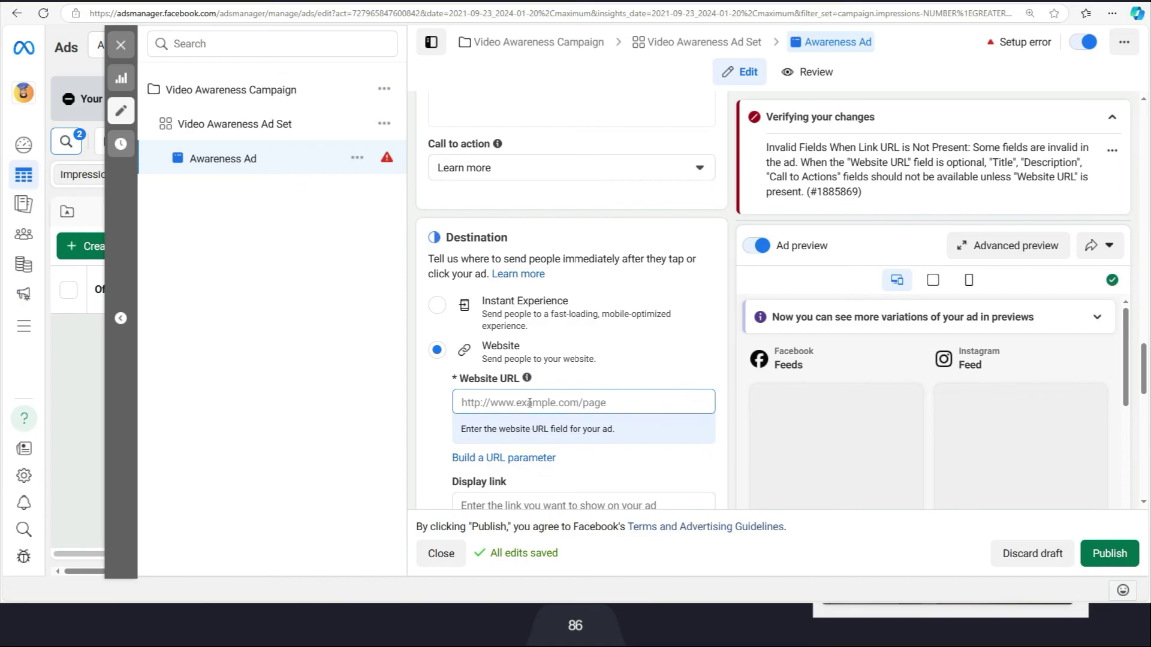
{"action": "left_click", "coordinate": [530, 403]}
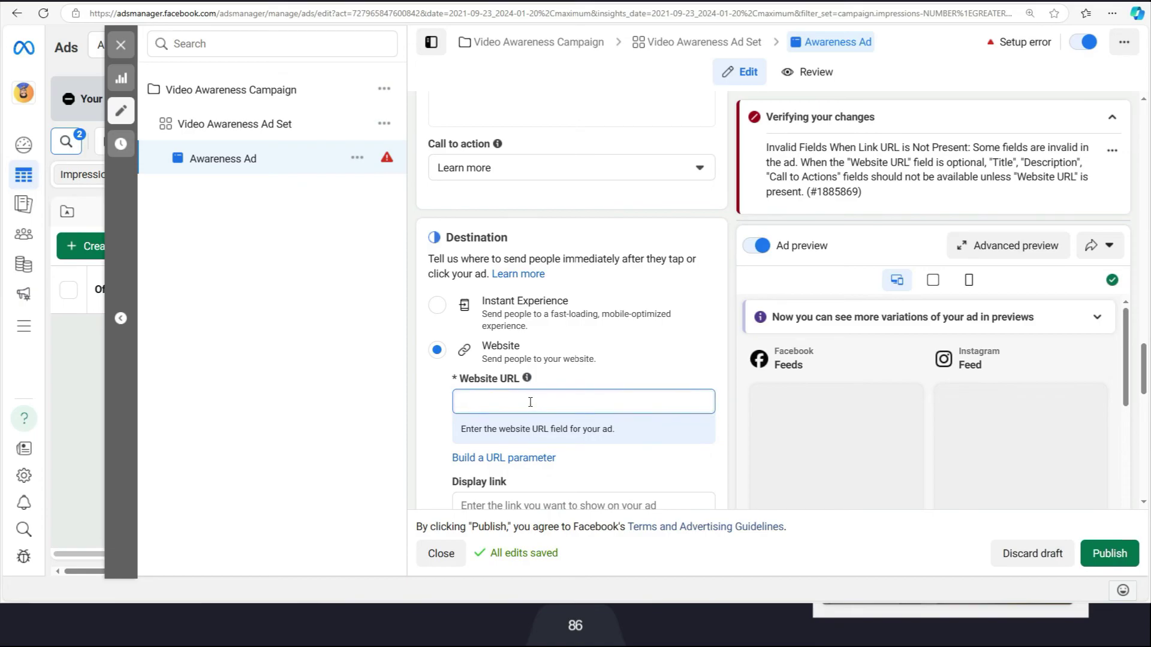
{"action": "key", "text": "ctrl+Tab"}
{"action": "left_click", "coordinate": [249, 20]}
{"action": "key", "text": "ctrl+c"}
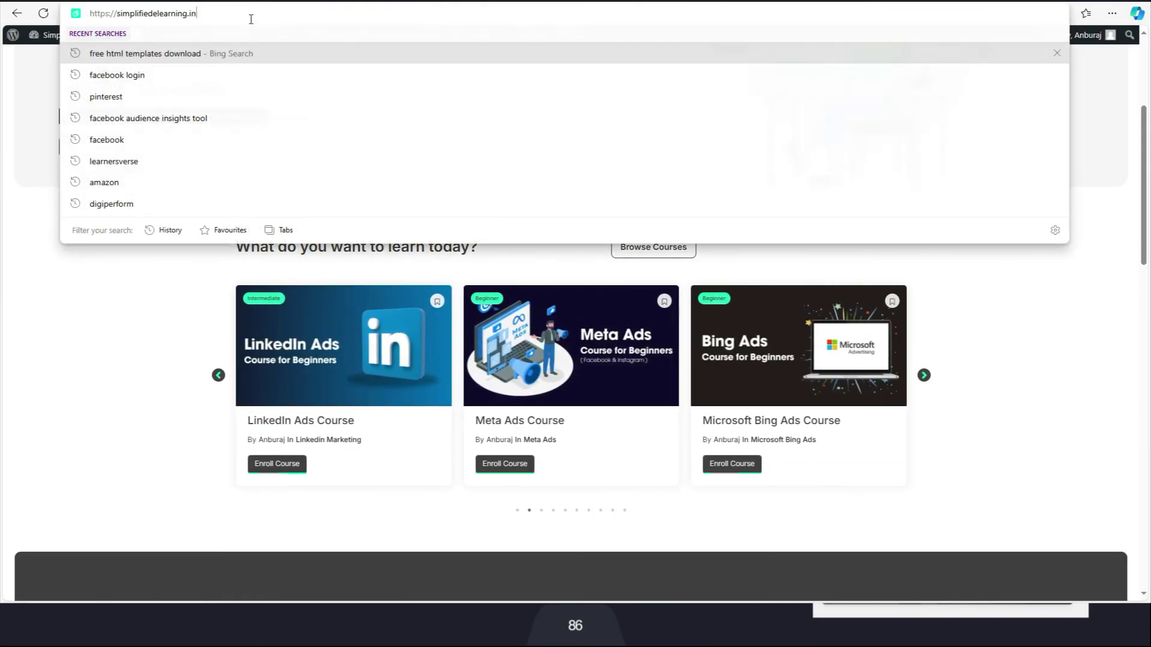
{"action": "key", "text": "ctrl+Tab"}
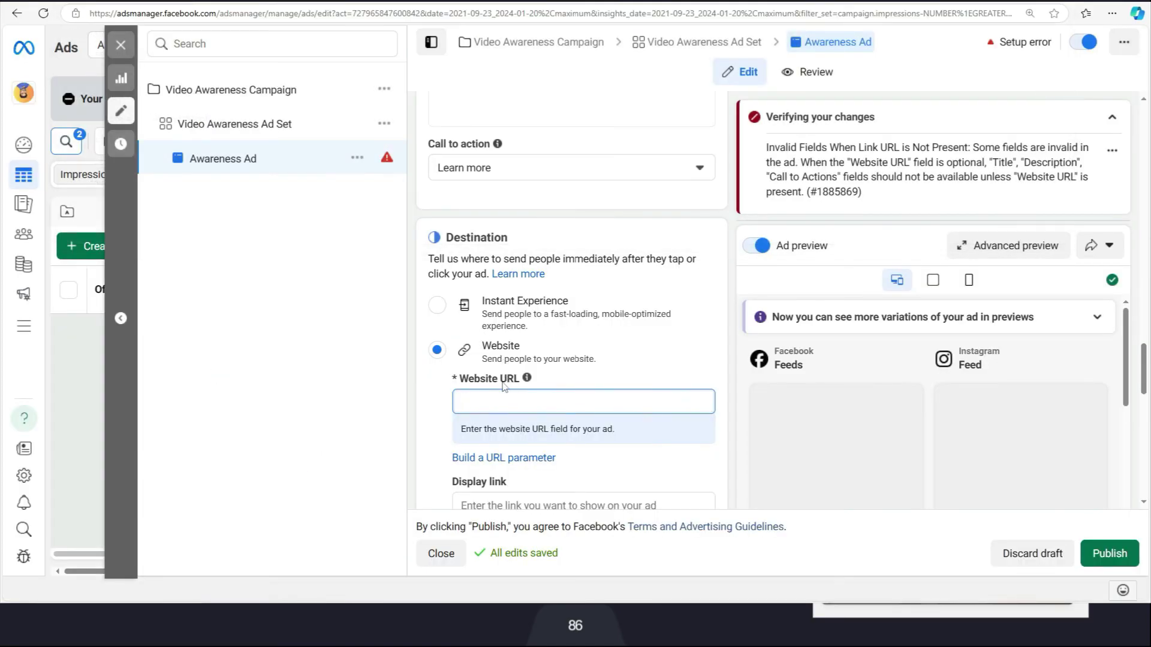
{"action": "key", "text": "ctrl+v"}
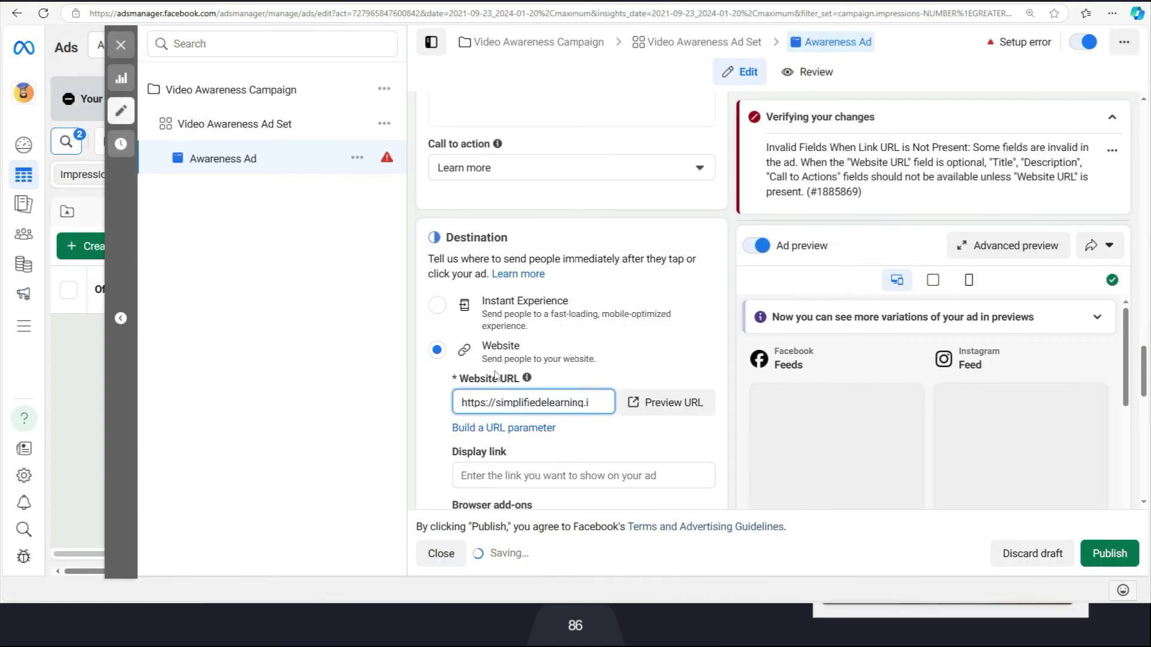
{"action": "left_click", "coordinate": [546, 472]}
{"action": "key", "text": "ctrl+v"}
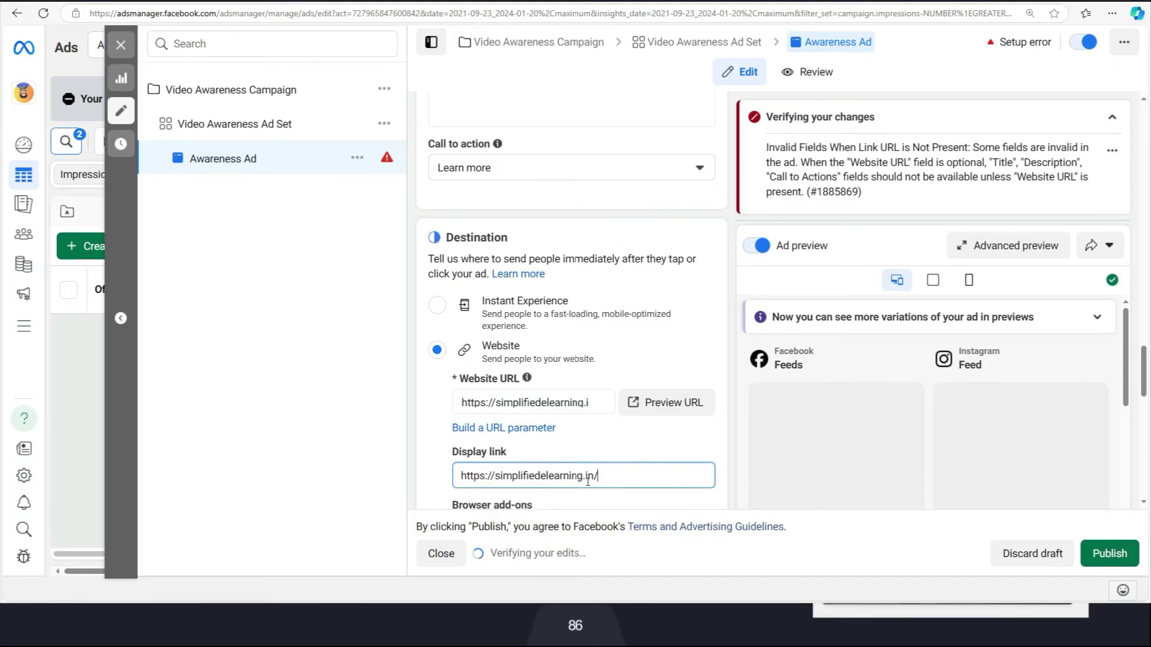
{"action": "key", "text": "BackSpace"}
{"action": "left_click_drag", "start_coordinate": [495, 477], "coordinate": [447, 477]}
{"action": "key", "text": "BackSpace"}
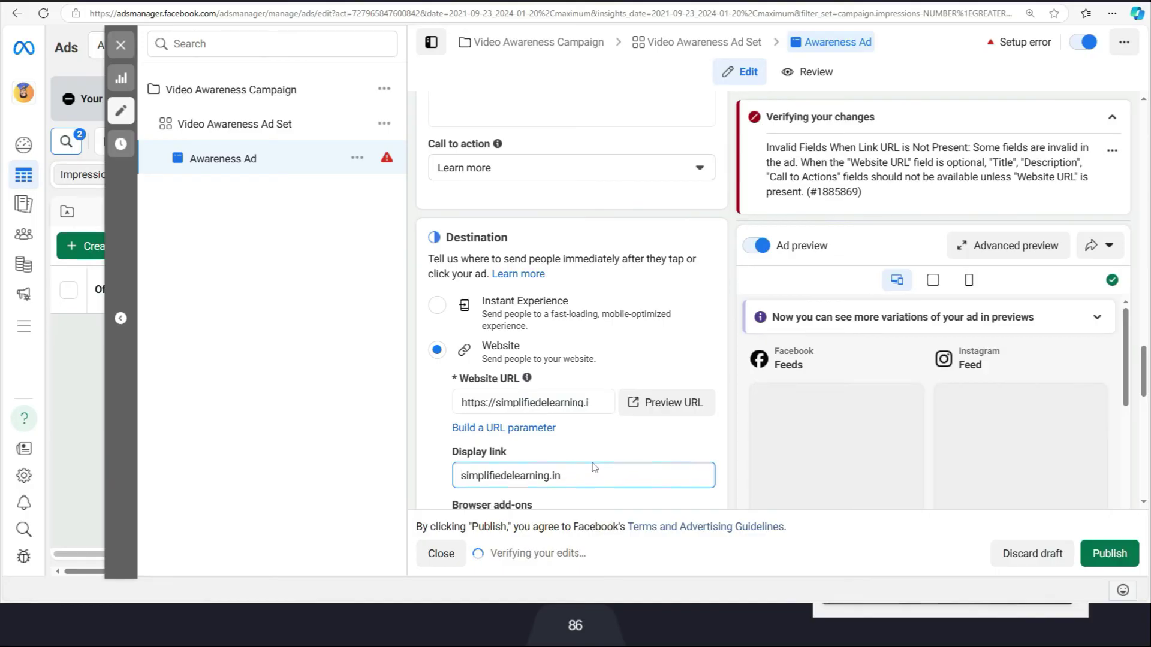
{"action": "left_click", "coordinate": [617, 452]}
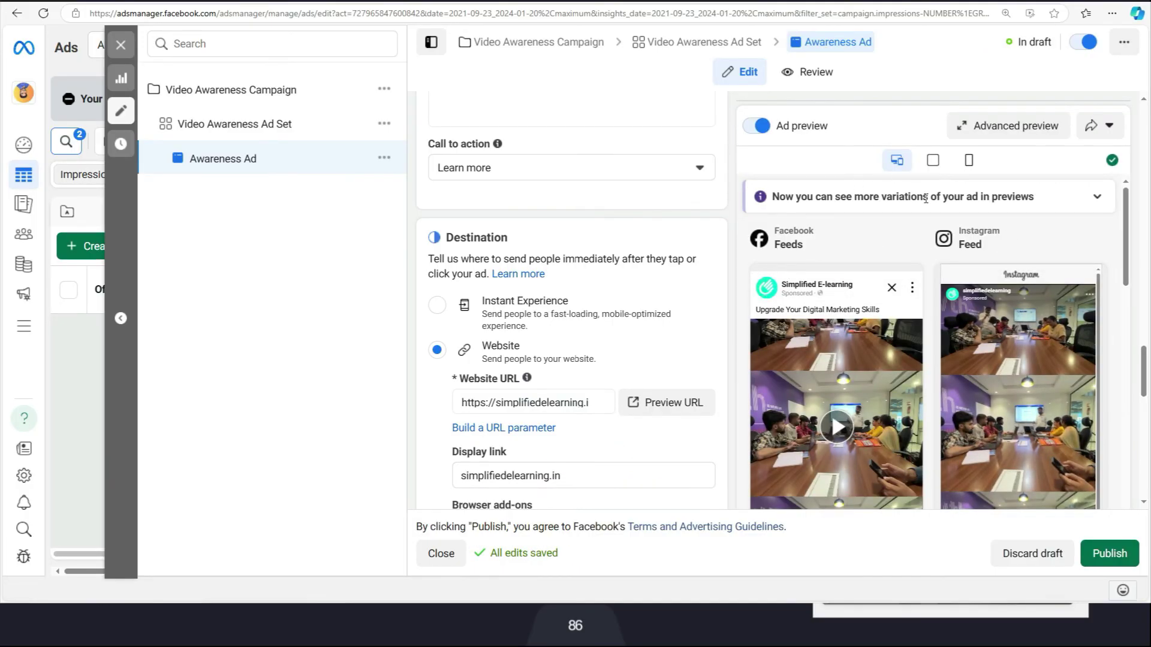
Step: Review how the ad and its call to action look in the previews for the Facebook and Instagram placements
{"action": "scroll", "coordinate": [905, 221], "scroll_direction": "down", "scroll_amount": 3}
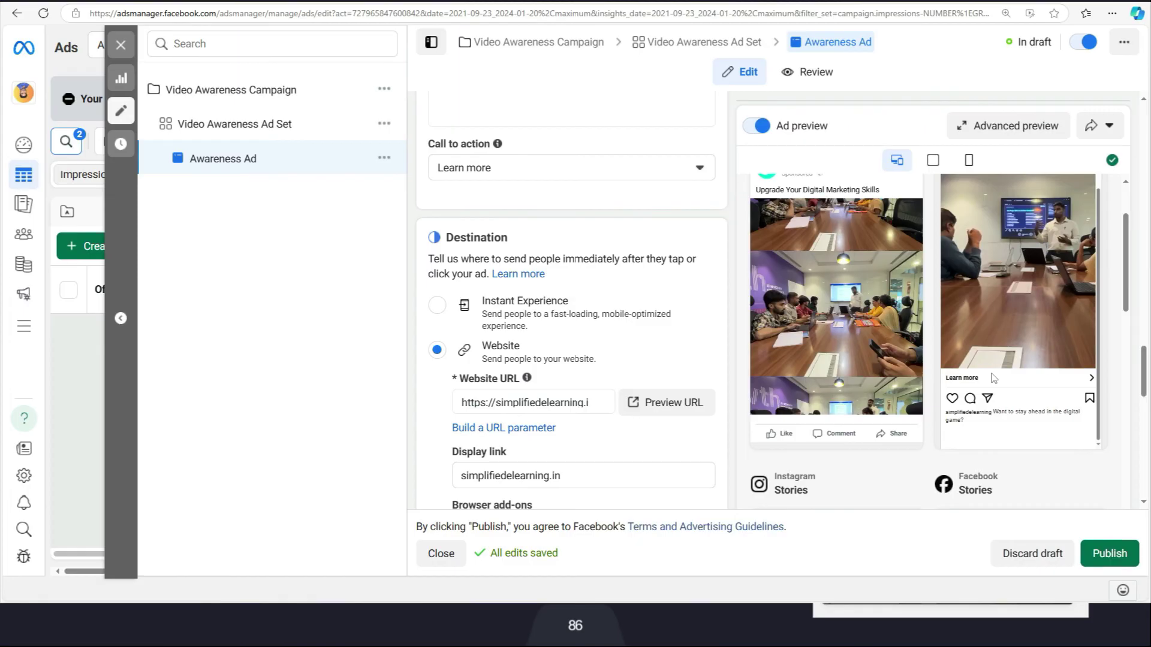
{"action": "scroll", "coordinate": [992, 375], "scroll_direction": "down", "scroll_amount": 4}
{"action": "scroll", "coordinate": [992, 378], "scroll_direction": "down", "scroll_amount": 2}
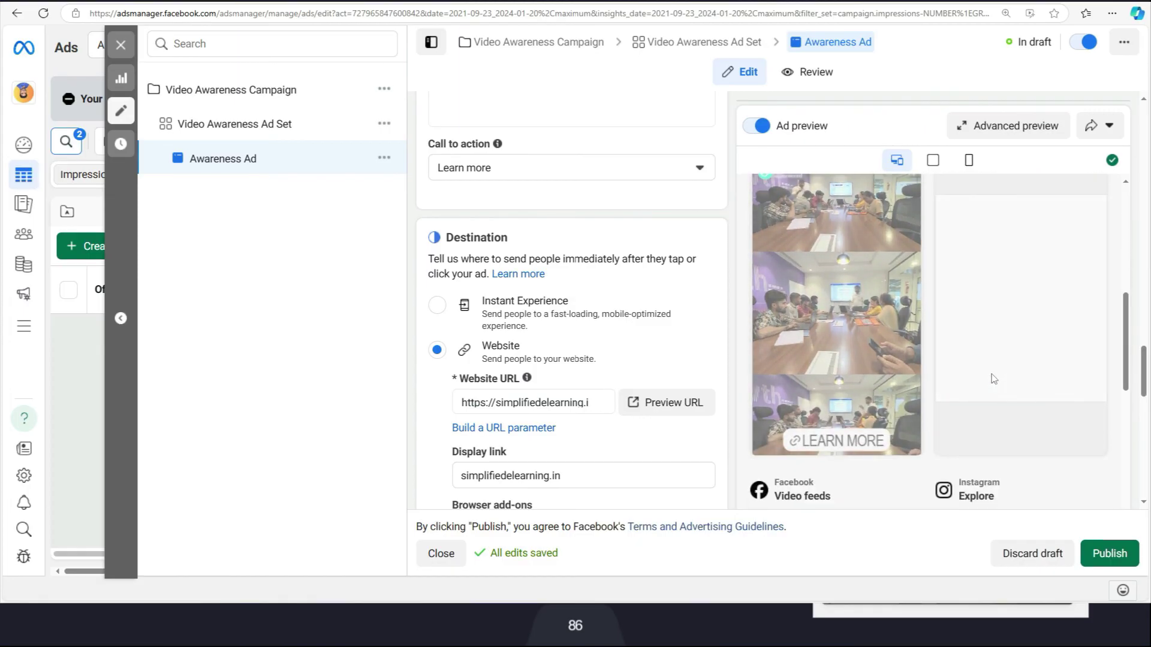
{"action": "scroll", "coordinate": [992, 378], "scroll_direction": "down", "scroll_amount": 10}
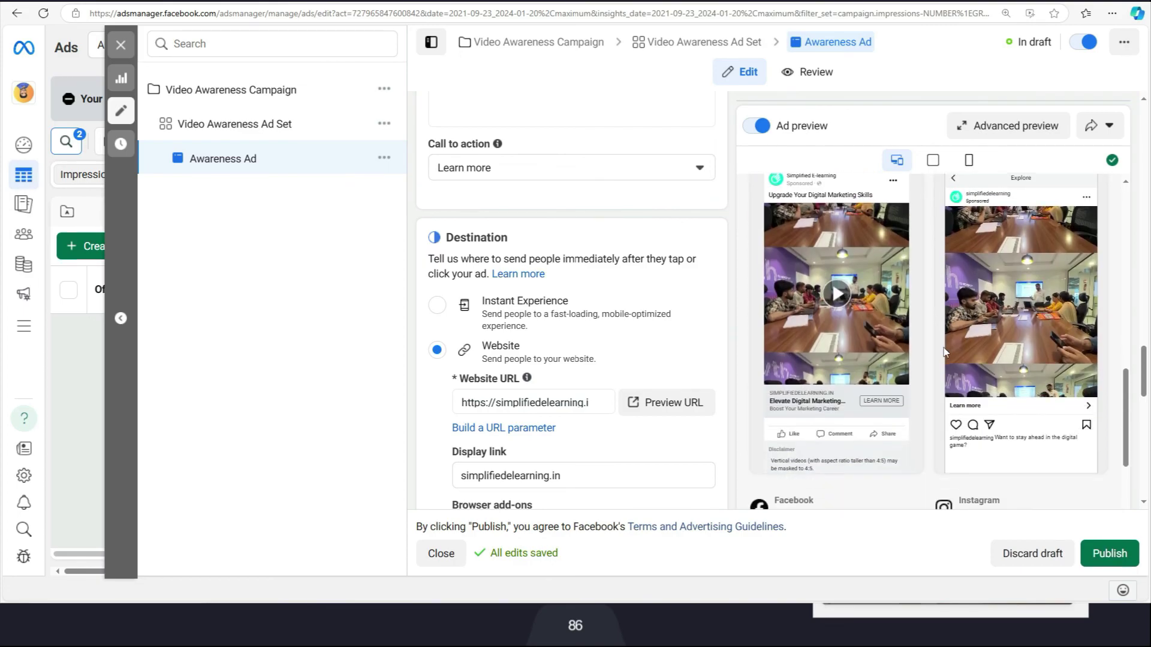
{"action": "scroll", "coordinate": [557, 372], "scroll_direction": "down", "scroll_amount": 8}
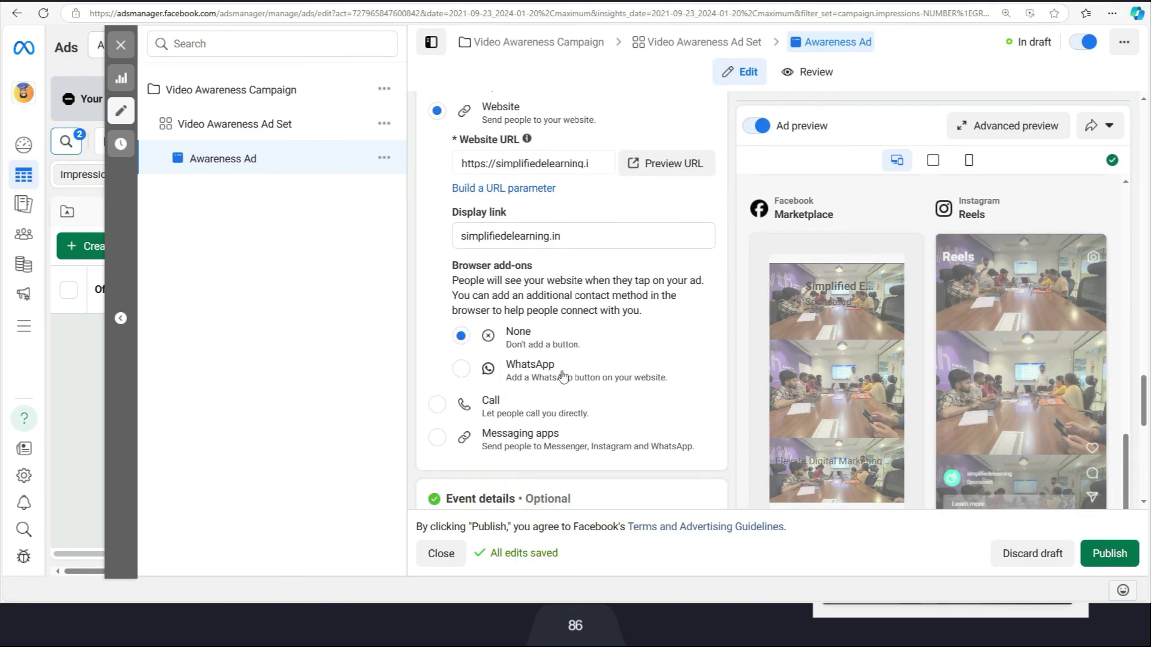
Step: Enable website events tracking for the ad and publish it
{"action": "scroll", "coordinate": [557, 372], "scroll_direction": "down", "scroll_amount": 4}
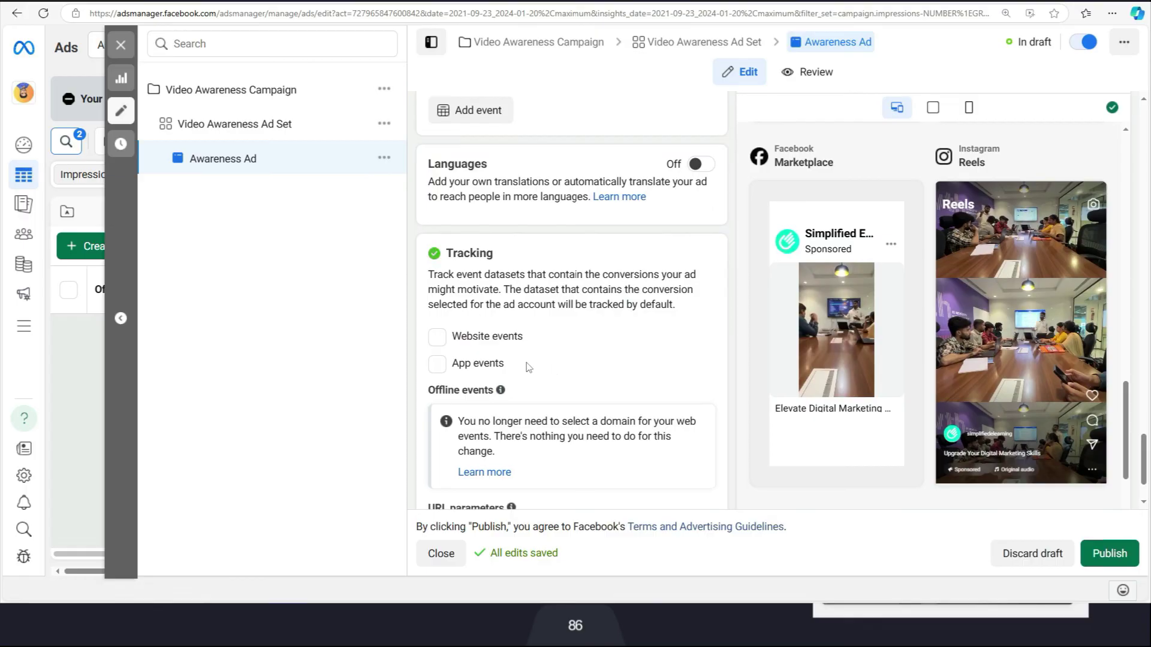
{"action": "left_click", "coordinate": [441, 342]}
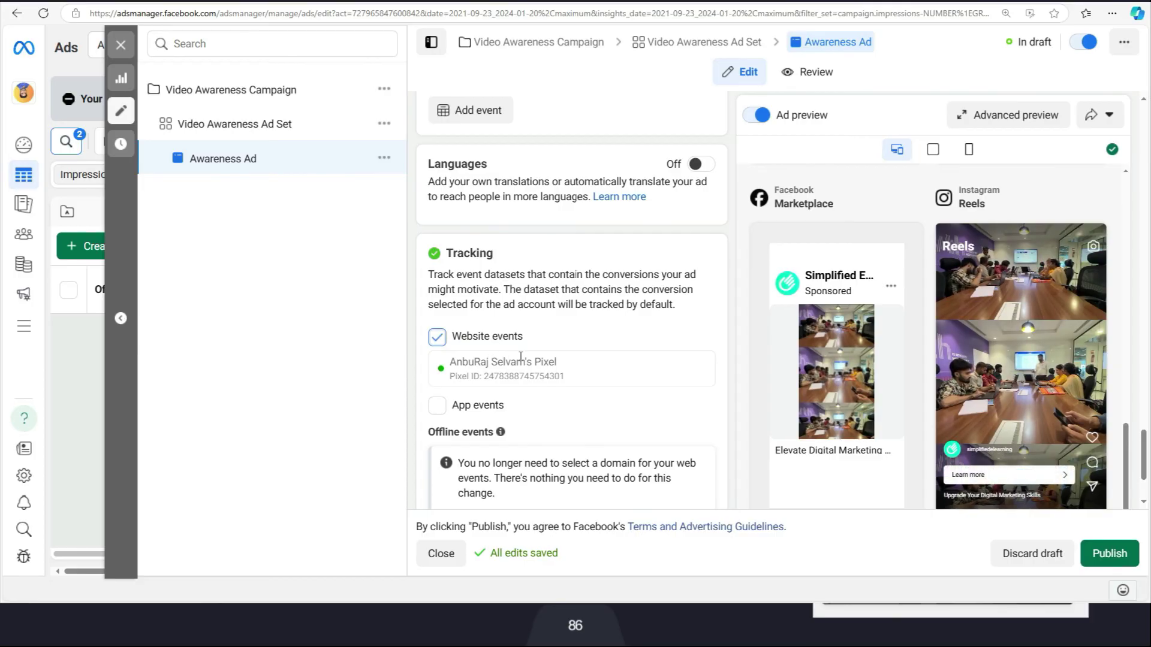
{"action": "scroll", "coordinate": [520, 356], "scroll_direction": "down", "scroll_amount": 2}
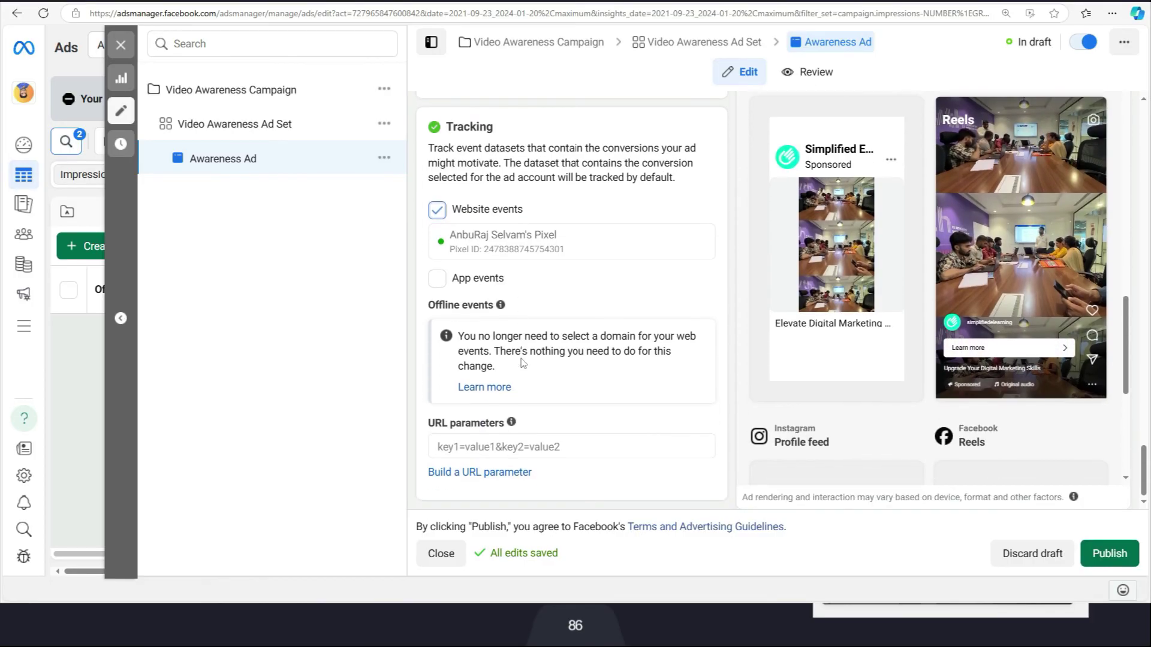
{"action": "left_click", "coordinate": [1109, 554]}
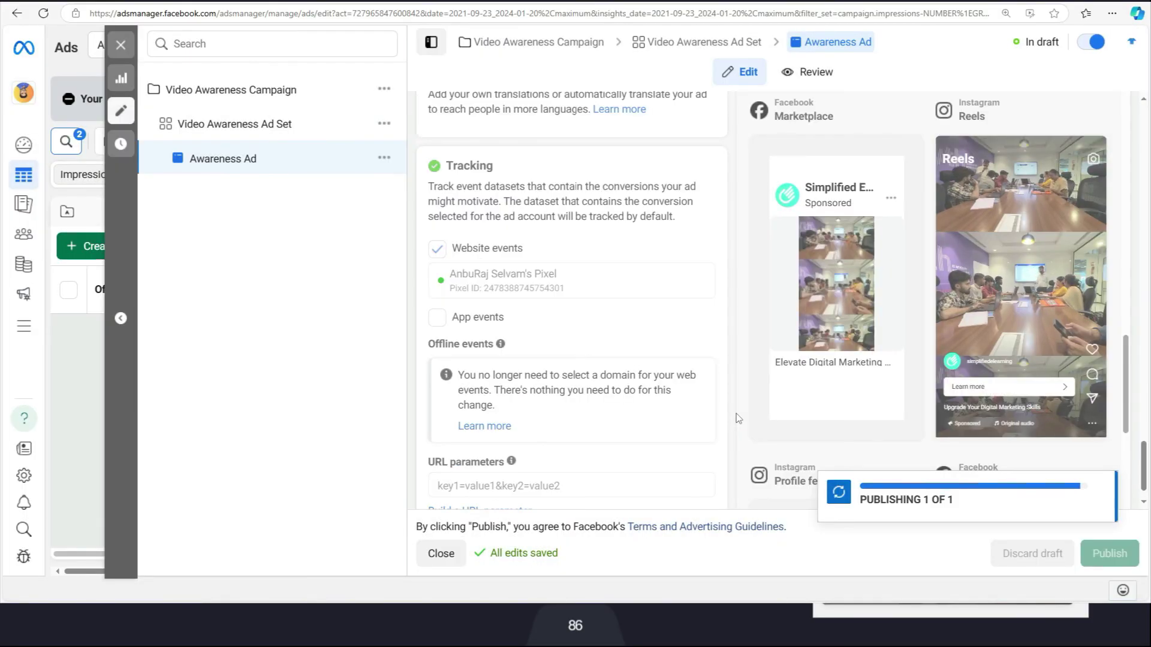